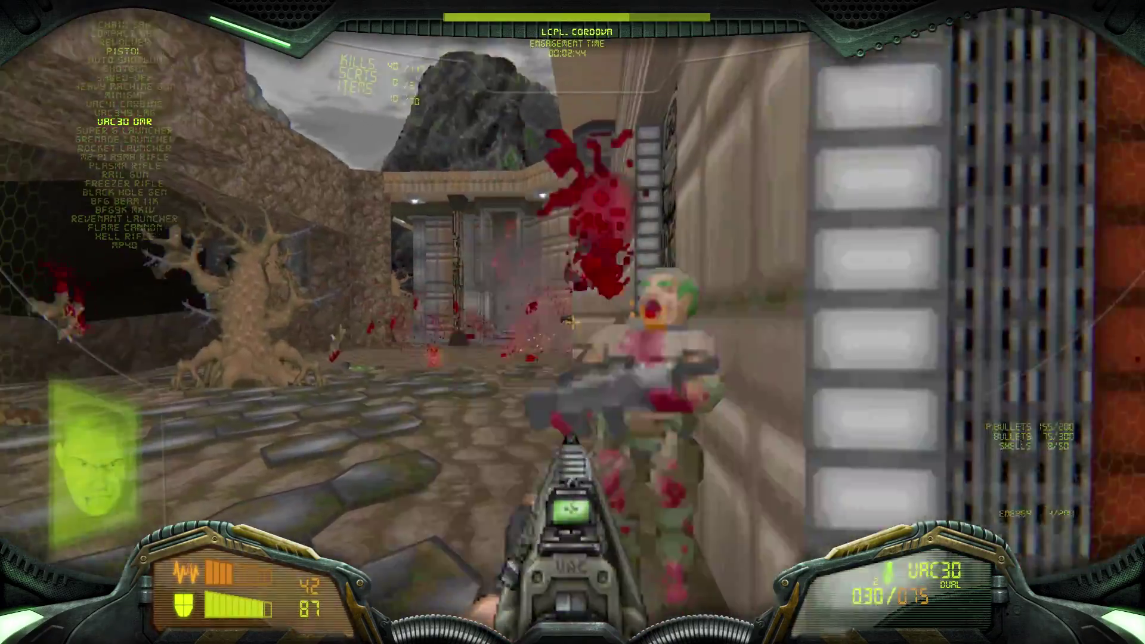
left_click(572, 322)
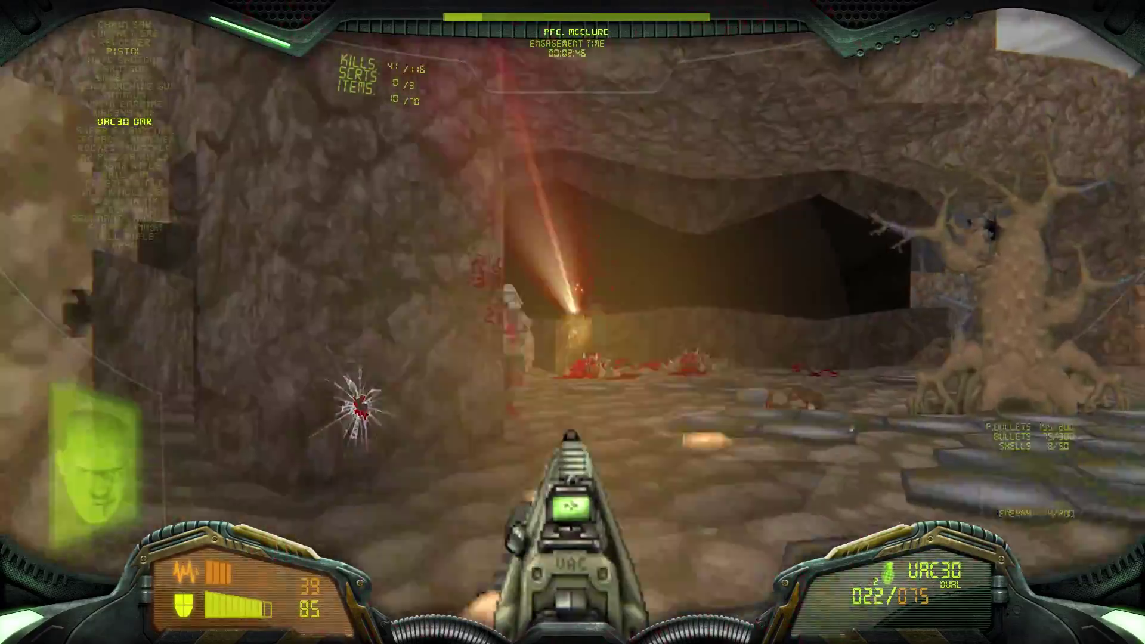
left_click(572, 322)
key("w")
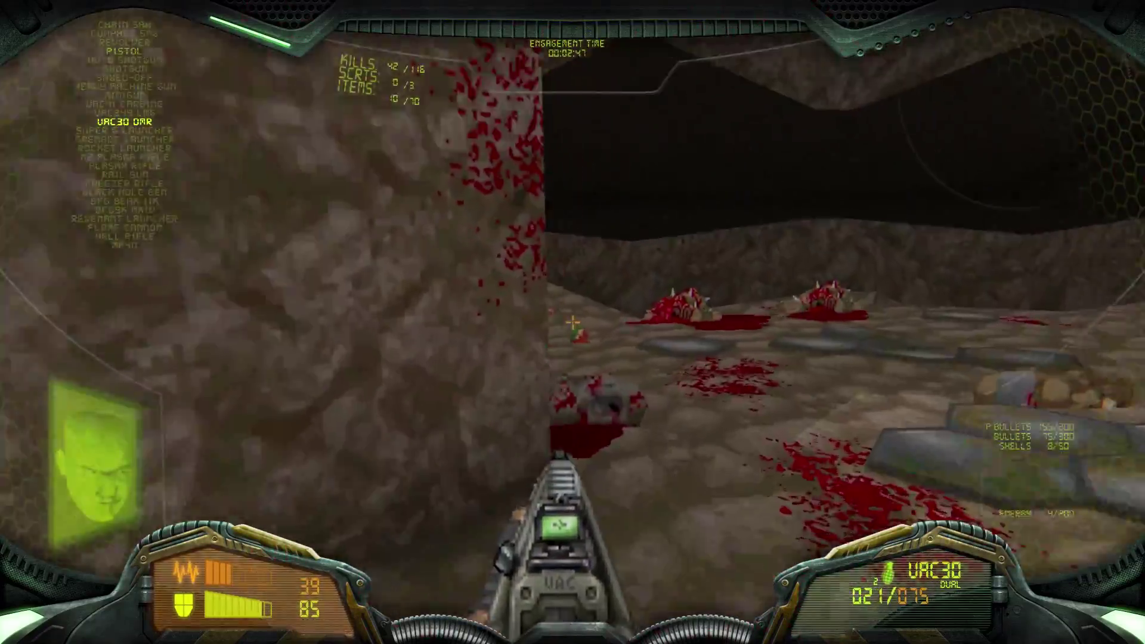
key("w")
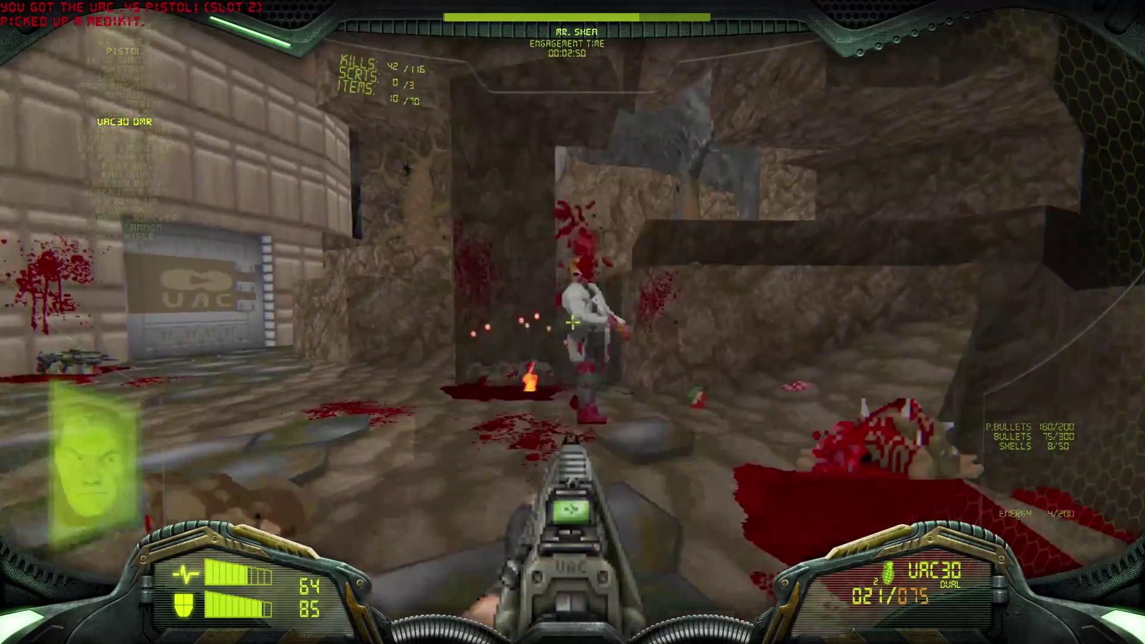
left_click(573, 322)
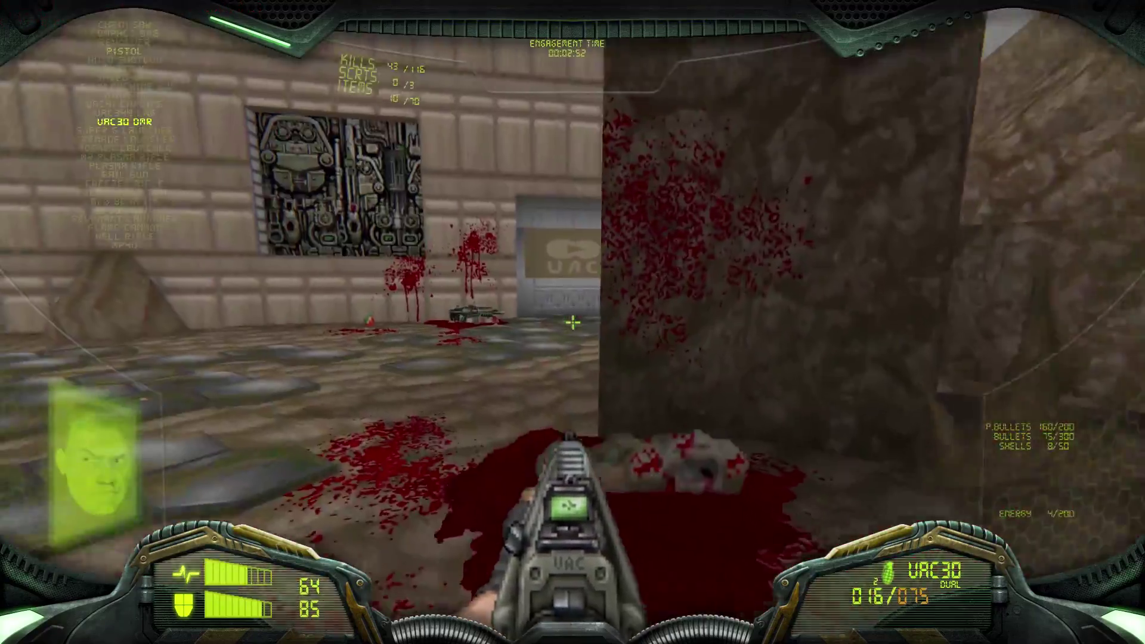
key("w")
left_click(572, 322)
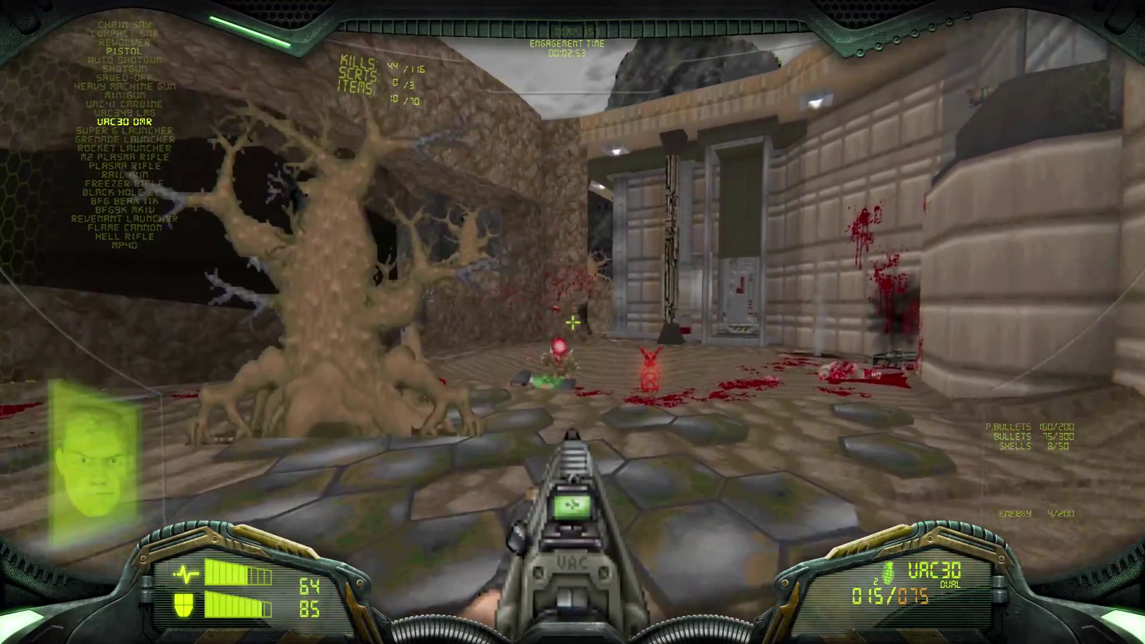
key("w")
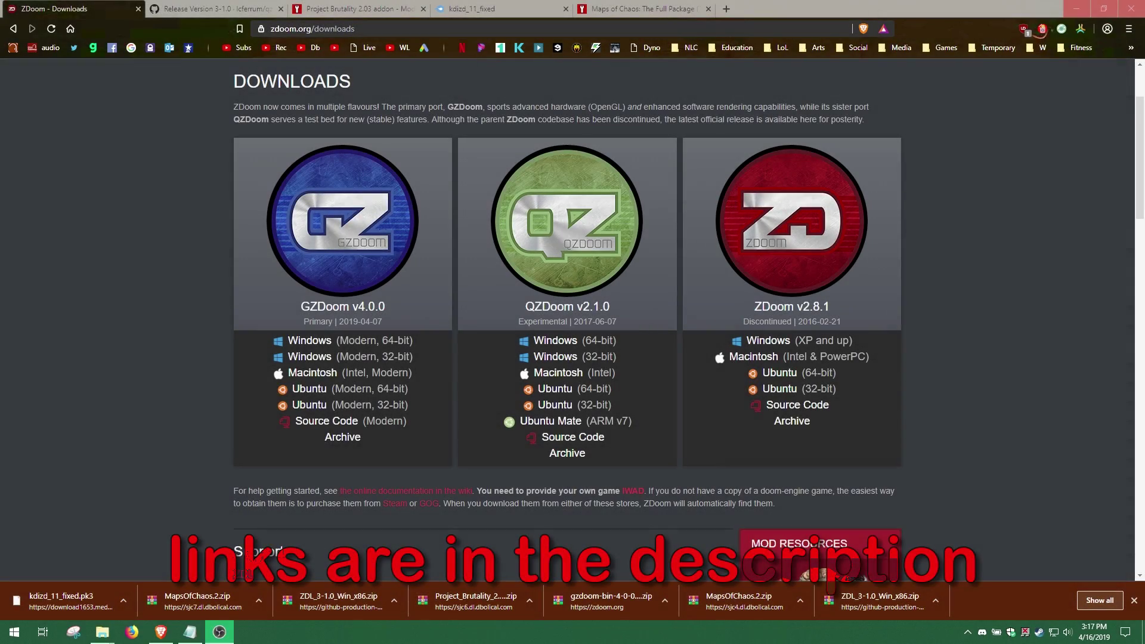
Extract gzdoom-bin-4-0-0-x64.zip in the Downloads folder into its own gzdoom-bin-4-0-0-x64 folder.
left_click(103, 631)
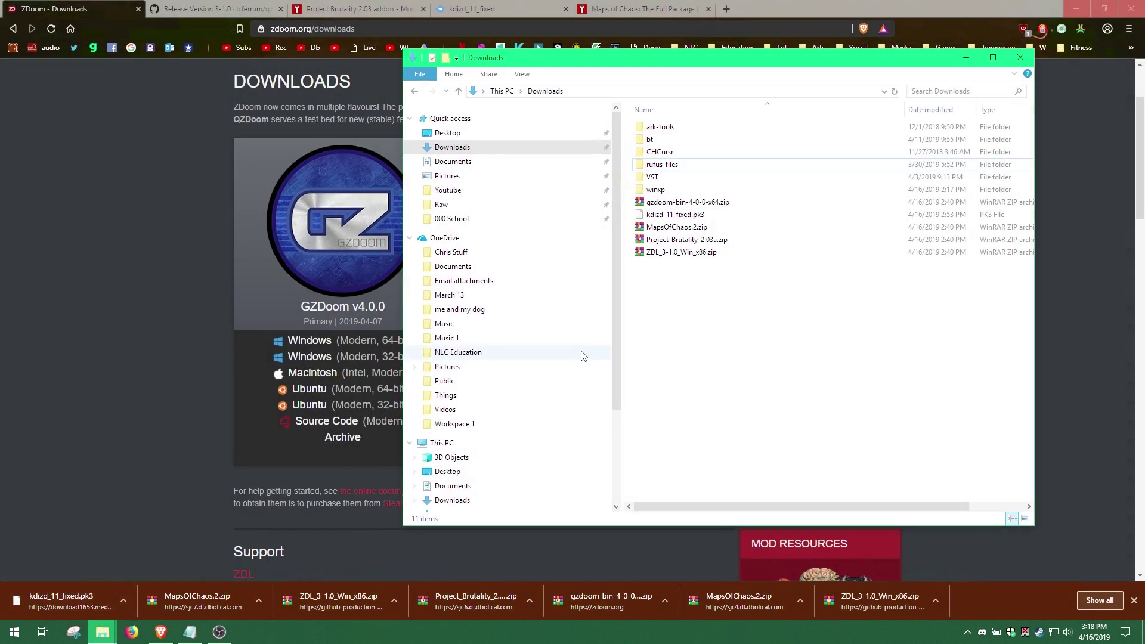
left_click(678, 203)
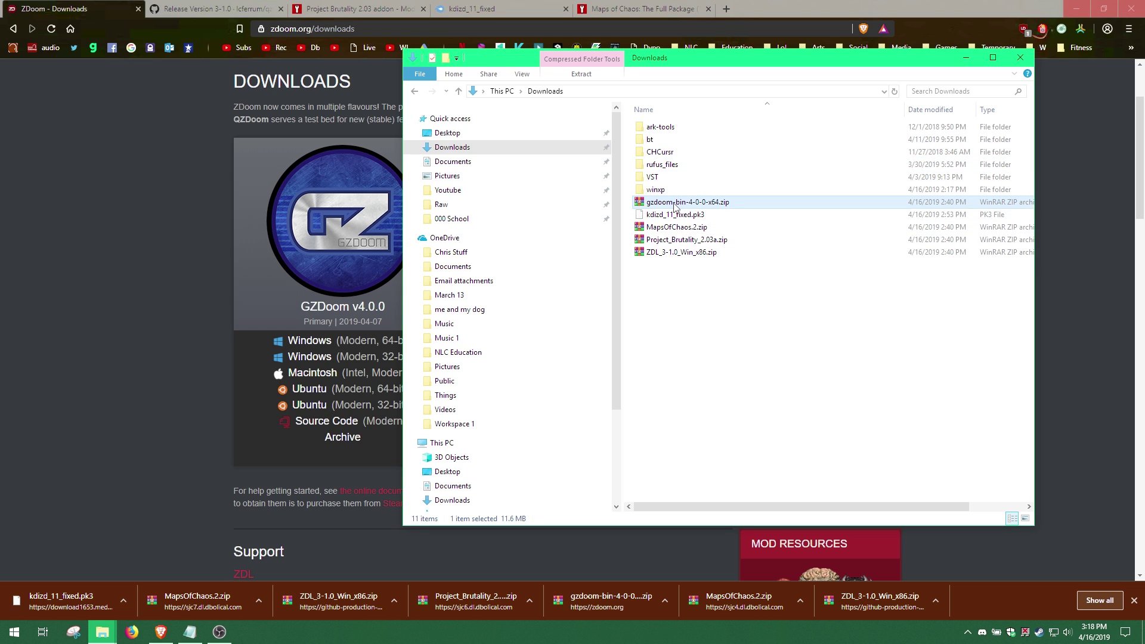
right_click(670, 203)
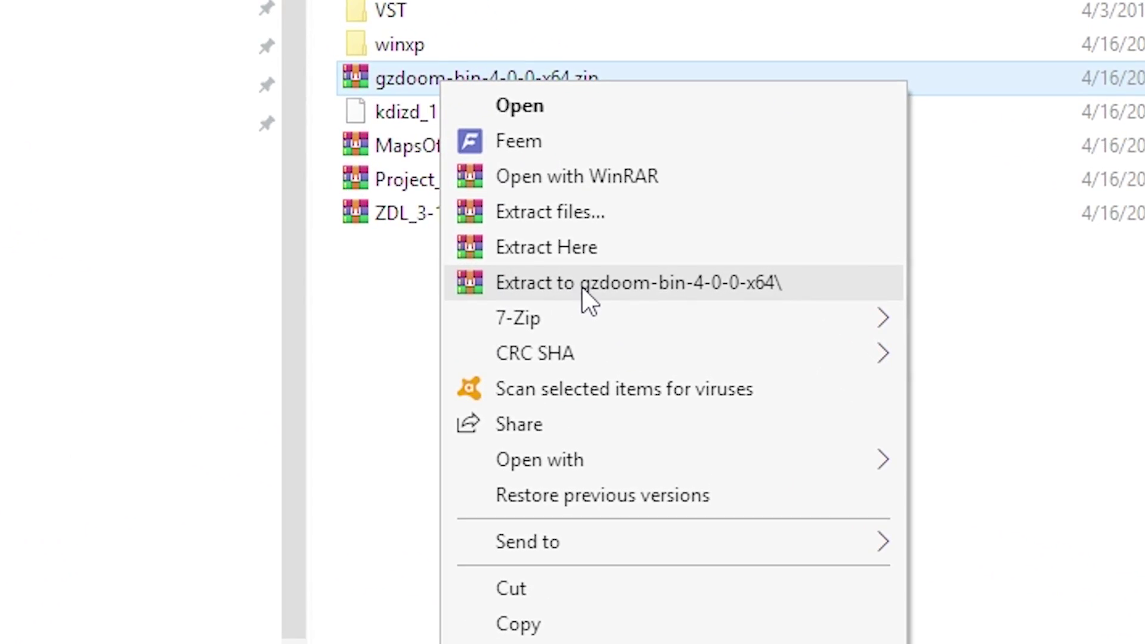
left_click(583, 284)
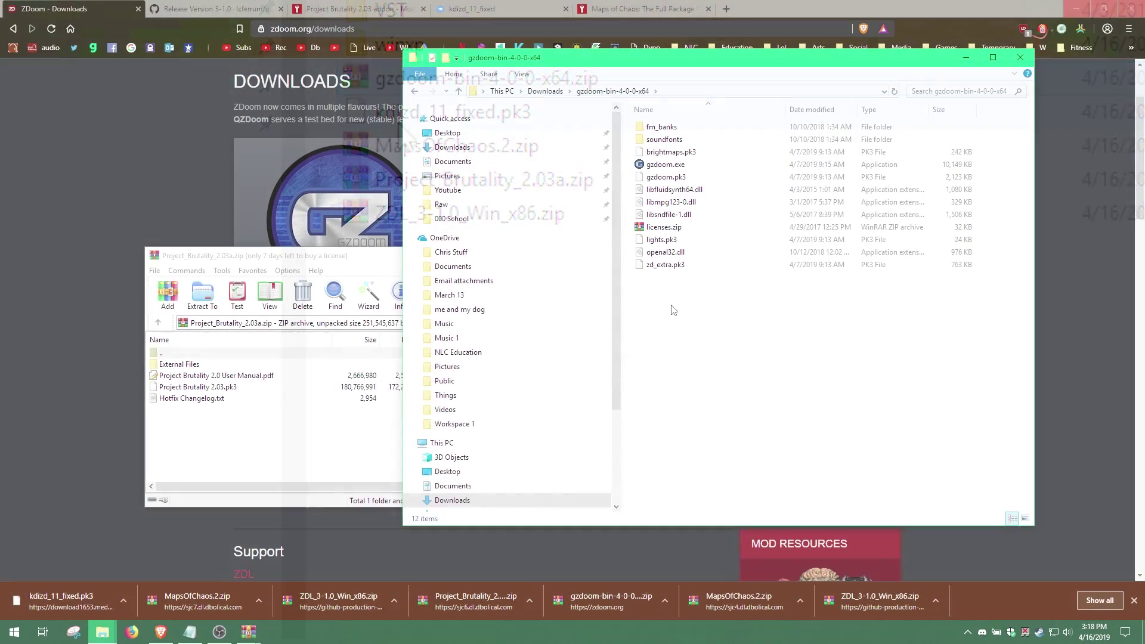
Create a new folder named "maps" inside the gzdoom-bin-4-0-0-x64 folder.
right_click(670, 307)
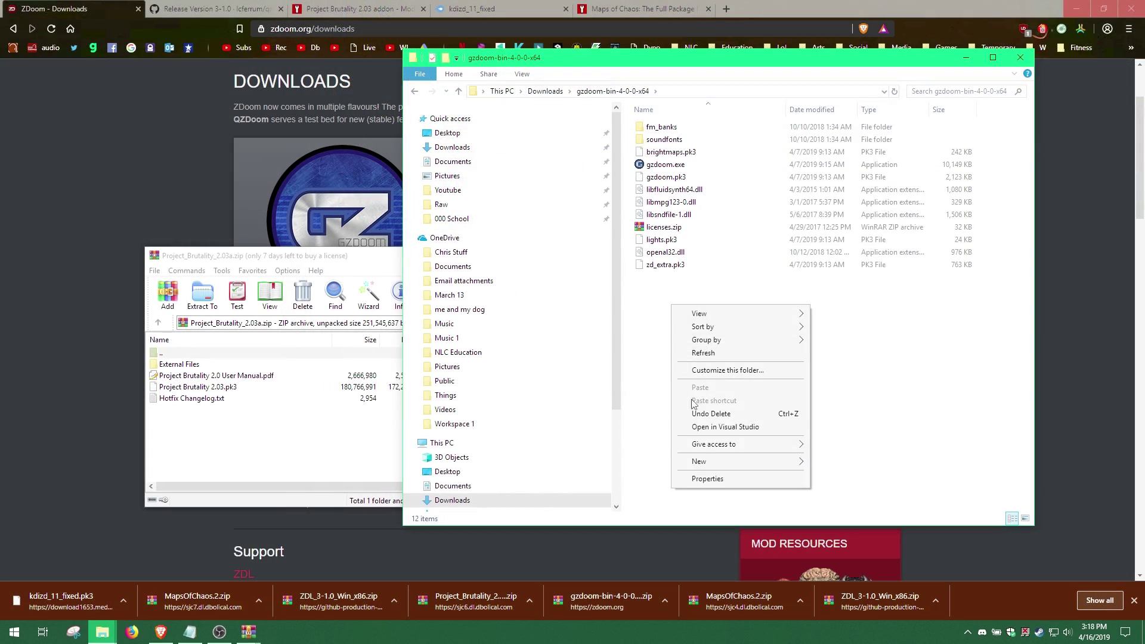
mouse_move(704, 461)
left_click(834, 288)
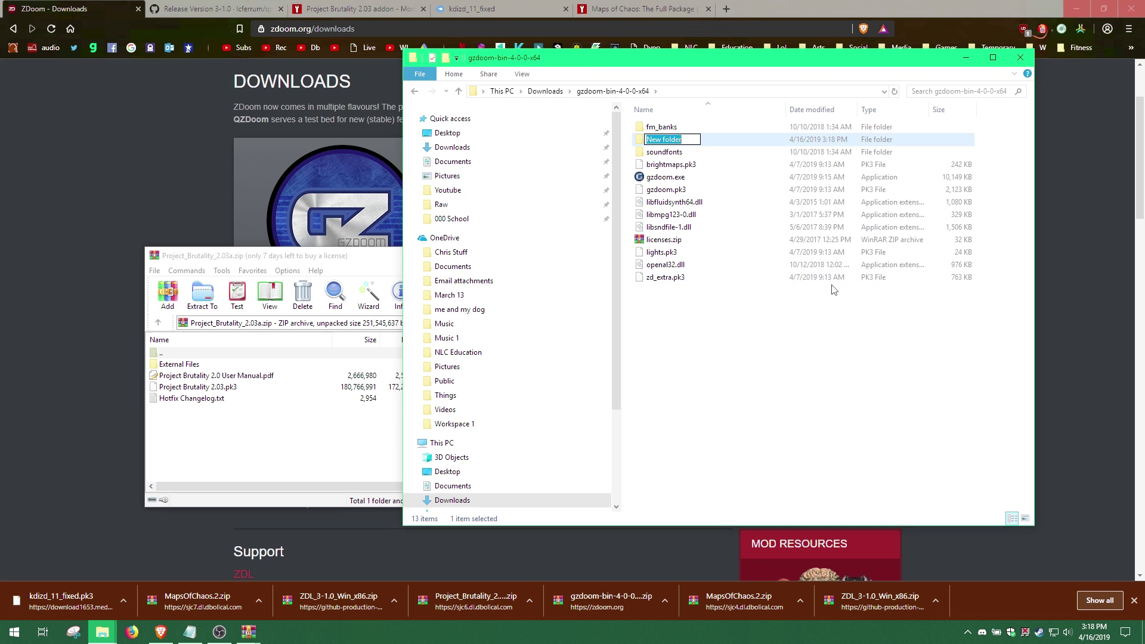
type("maps")
key("Return")
Create a second folder named "project brutality 2.03a" inside the gzdoom-bin-4-0-0-x64 folder.
right_click(665, 328)
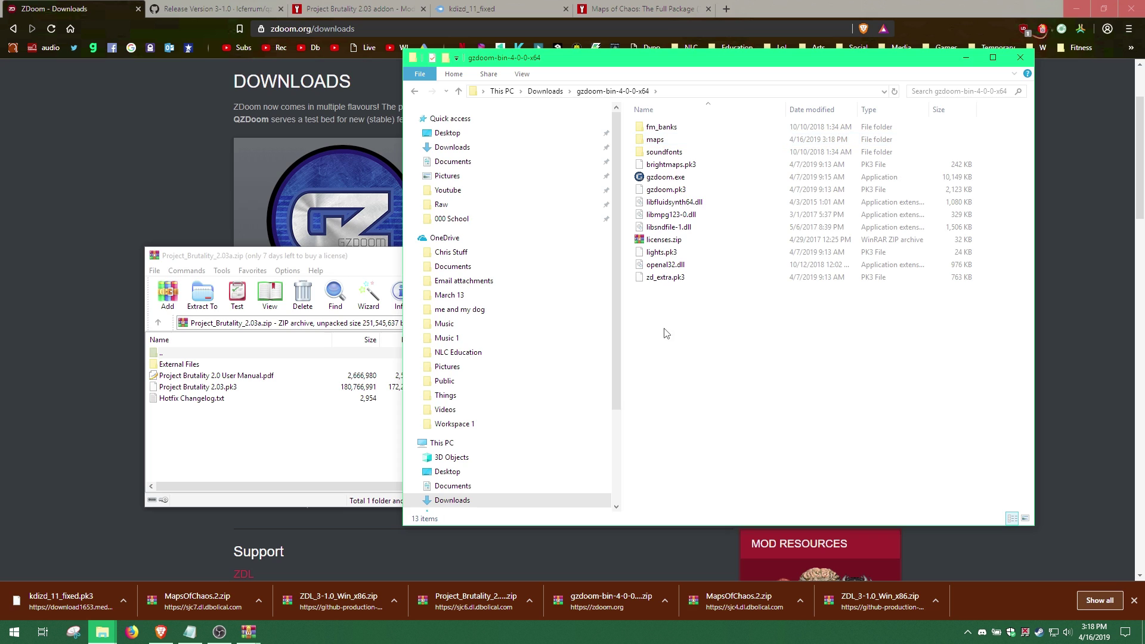
mouse_move(767, 476)
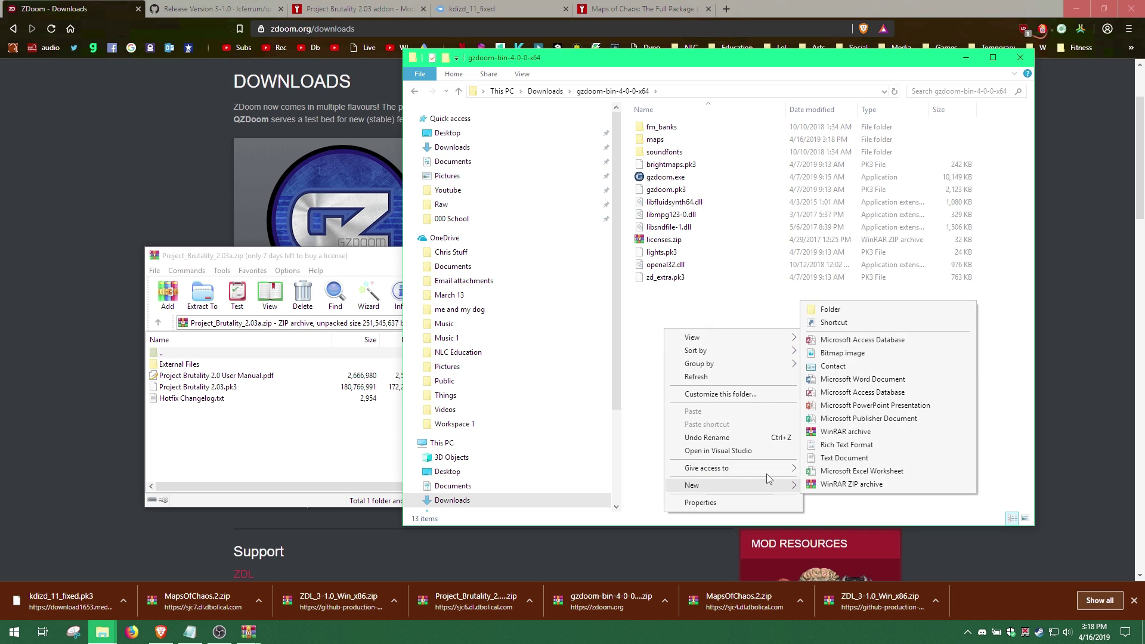
left_click(856, 309)
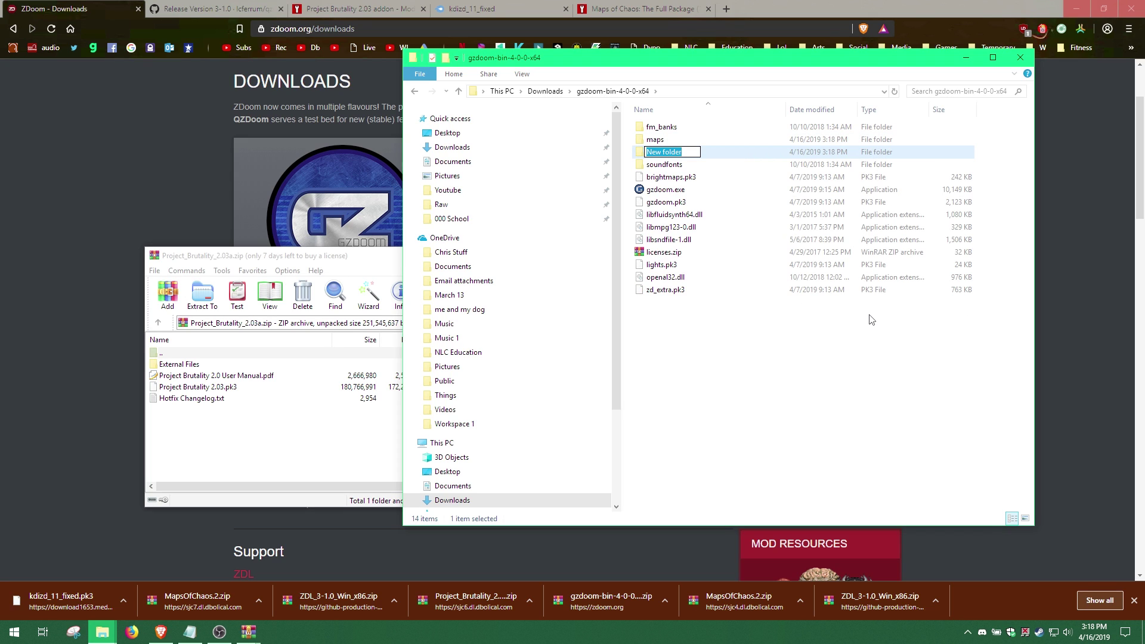
type("project brutality 2.03a")
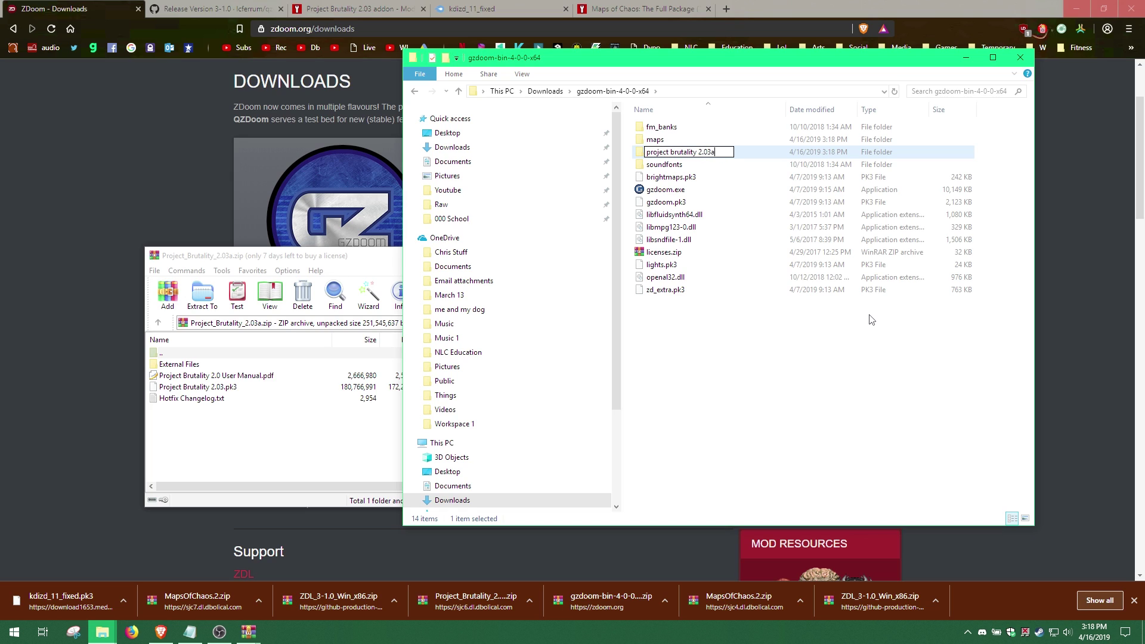
key("Return")
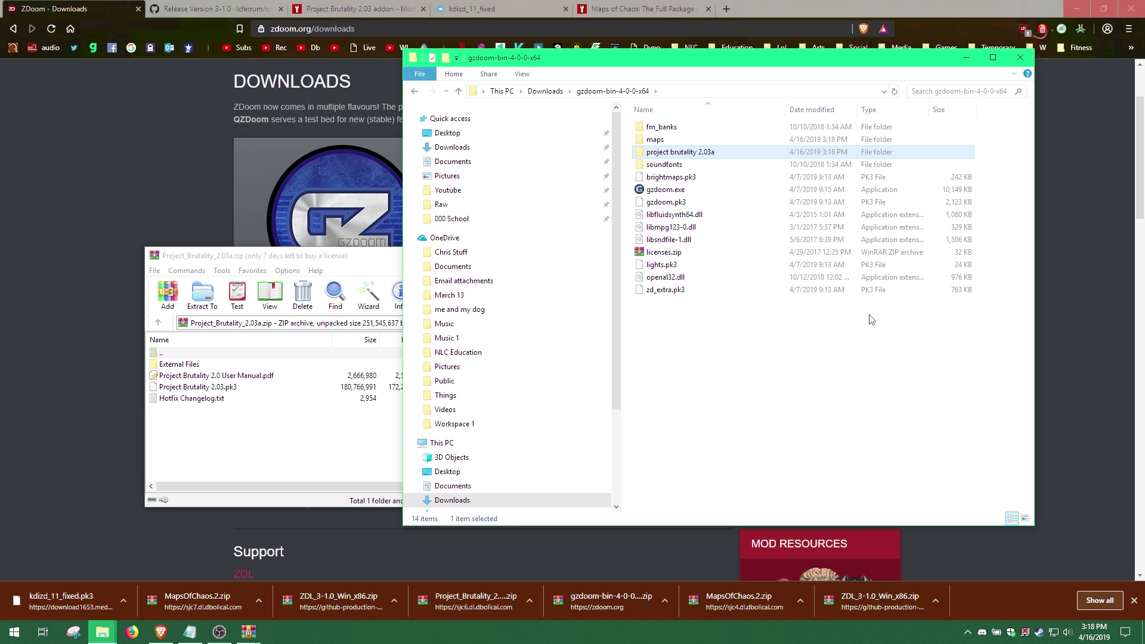
Extract the entire contents of Project_Brutality_2.03a.zip into the project brutality 2.03a folder.
double_click(695, 152)
left_click(249, 423)
key("ctrl+a")
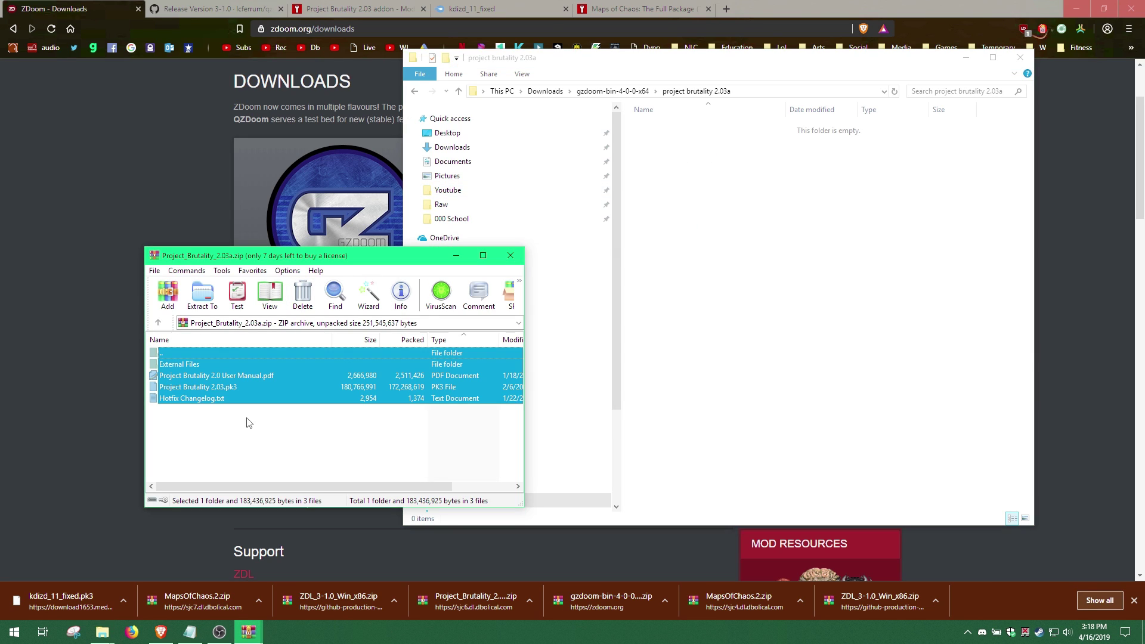
left_click_drag(205, 379, 714, 353)
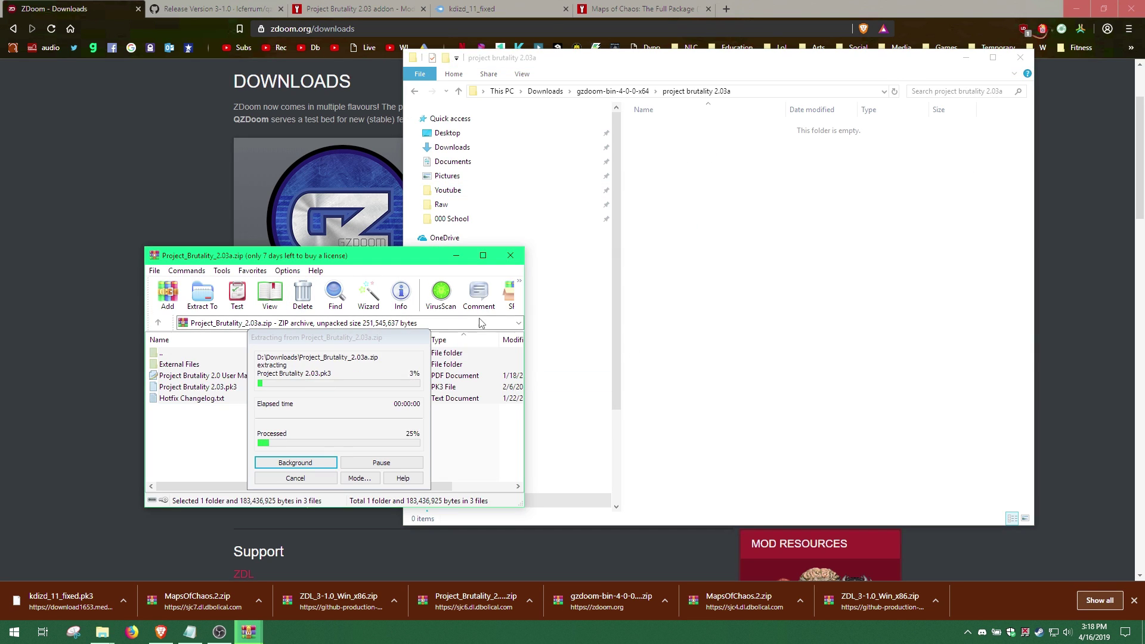
Extract ZDL.exe from ZDL_3-1.0_Win_x86.zip into the gzdoom-bin-4-0-0-x64 folder.
left_click(458, 90)
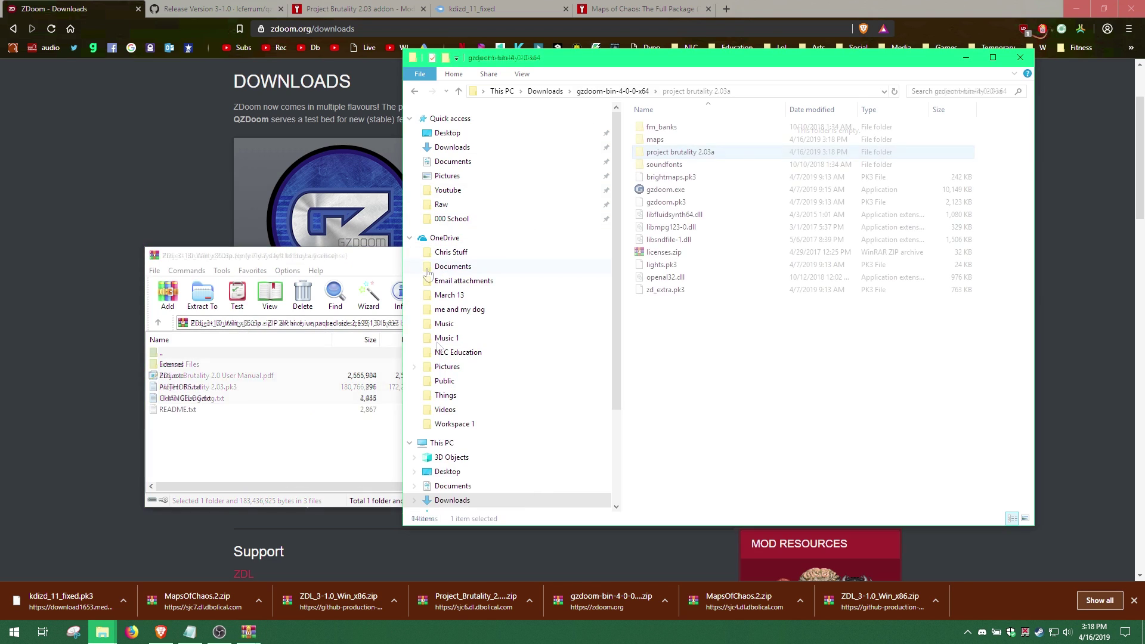
left_click(354, 263)
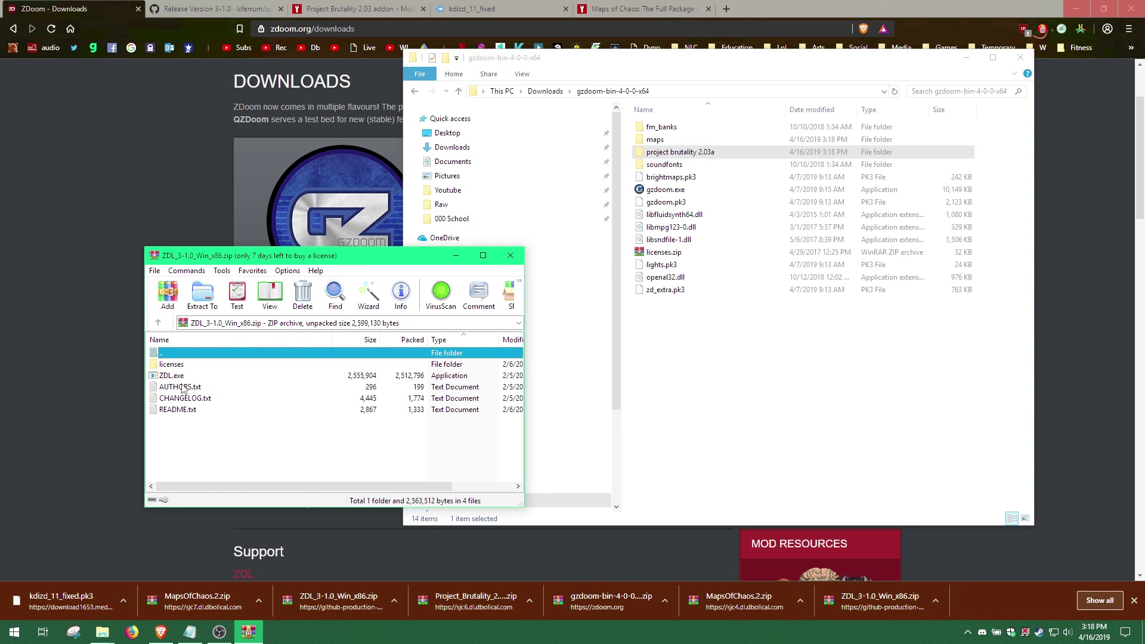
left_click_drag(184, 378, 678, 316)
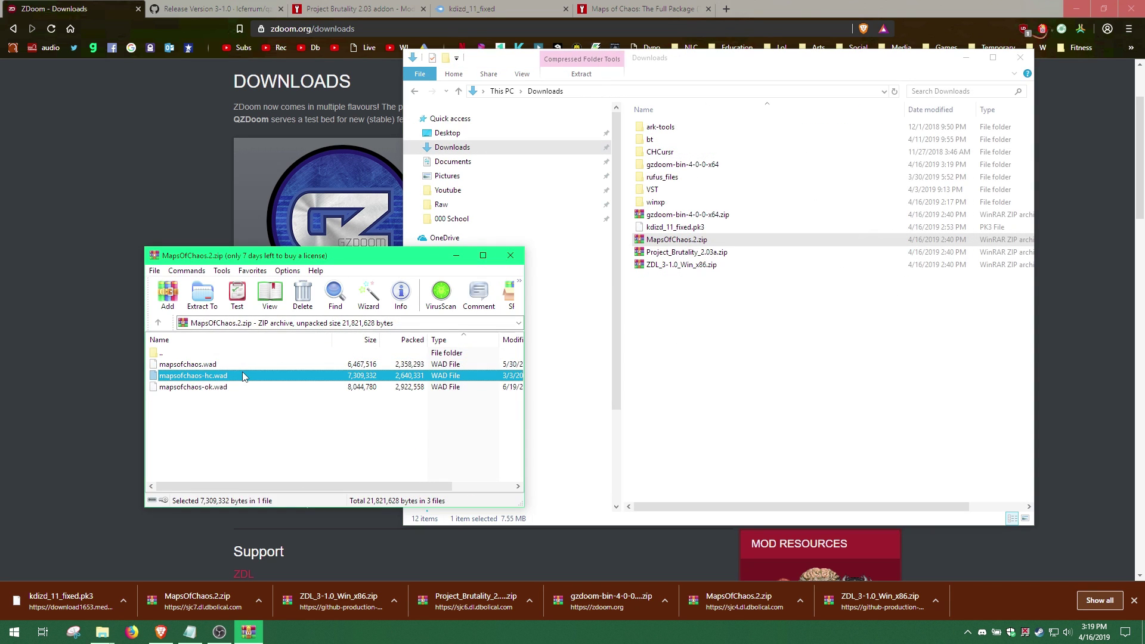
Extract all three WAD files from MapsOfChaos.2.zip into the maps folder.
key("ctrl+a")
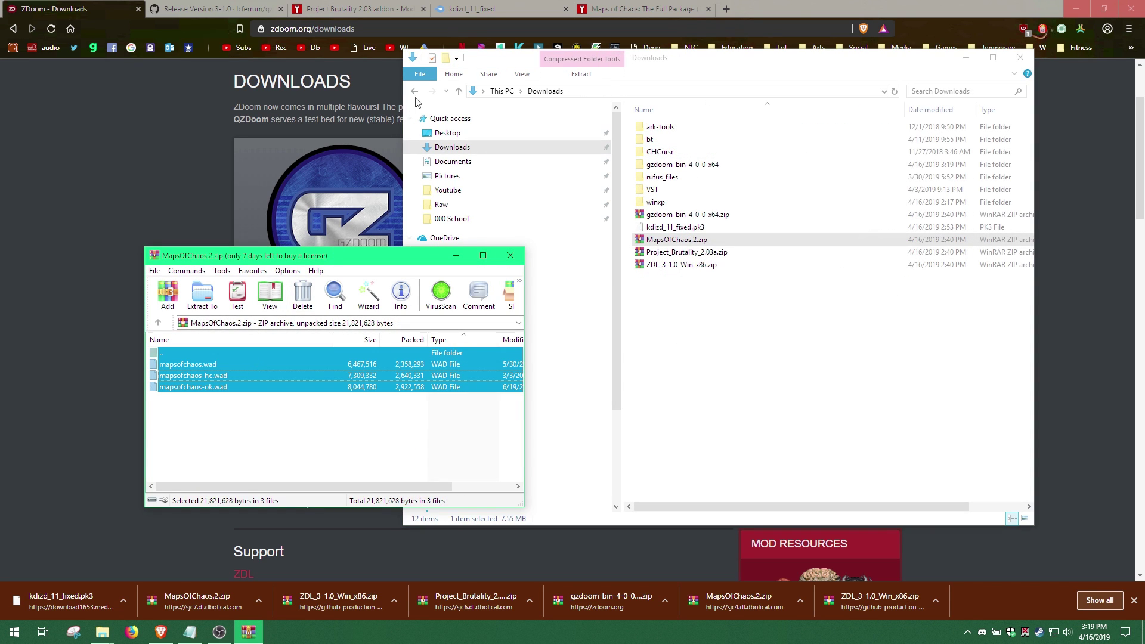
left_click(416, 97)
left_click_drag(352, 360, 666, 302)
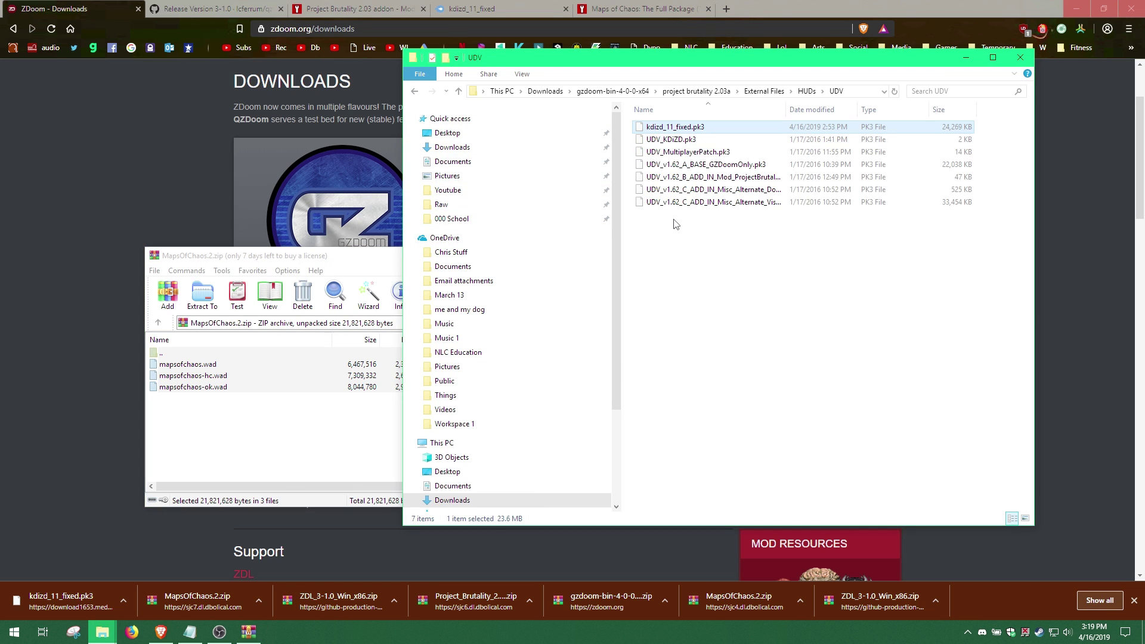
Paste kdizd_11_fixed.pk3 into the Compatibility Patches folder within External Files of project brutality 2.03a.
left_click(807, 91)
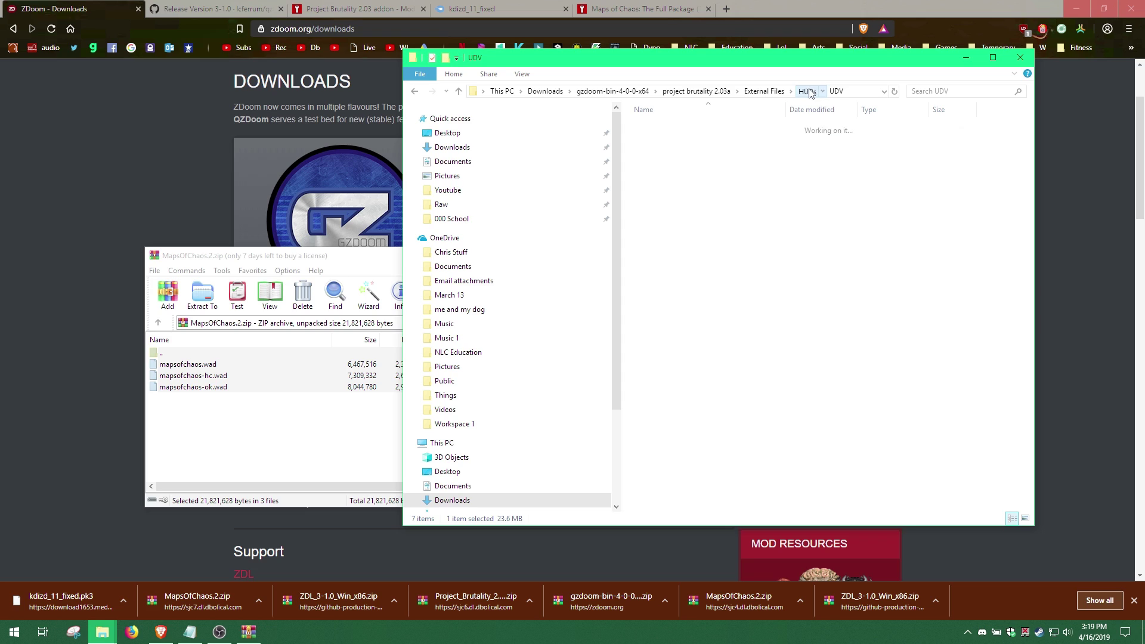
left_click(764, 91)
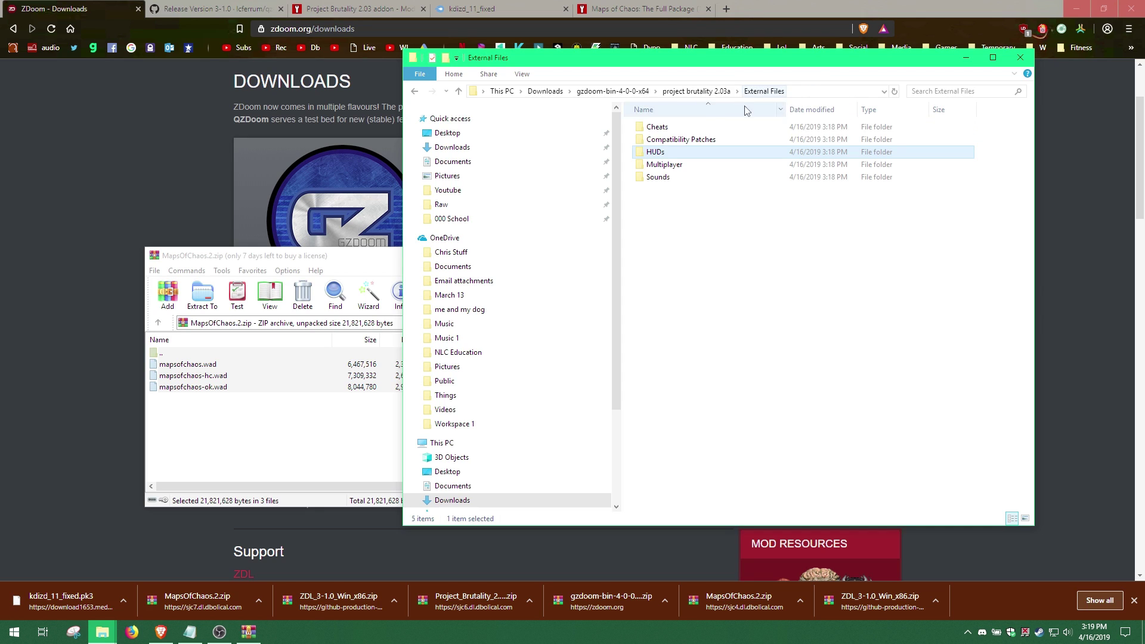
left_click(696, 140)
double_click(696, 140)
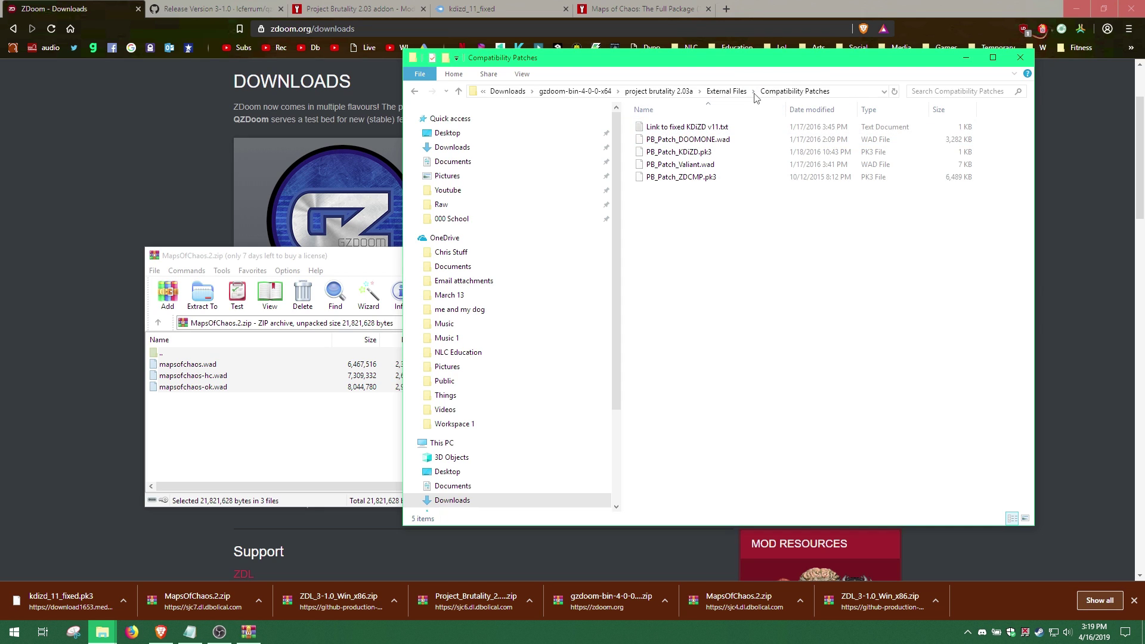
key("ctrl+v")
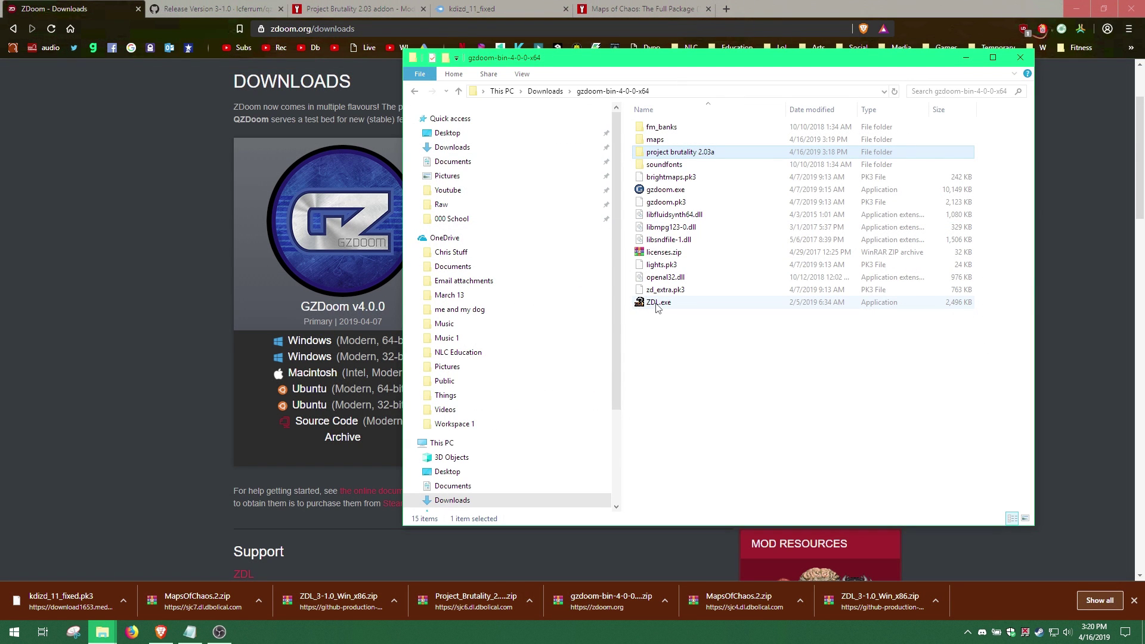
Launch ZDL.exe and add gzdoom.exe from the gzdoom-bin-4-0-0-x64 folder as a source port in the general settings.
double_click(657, 303)
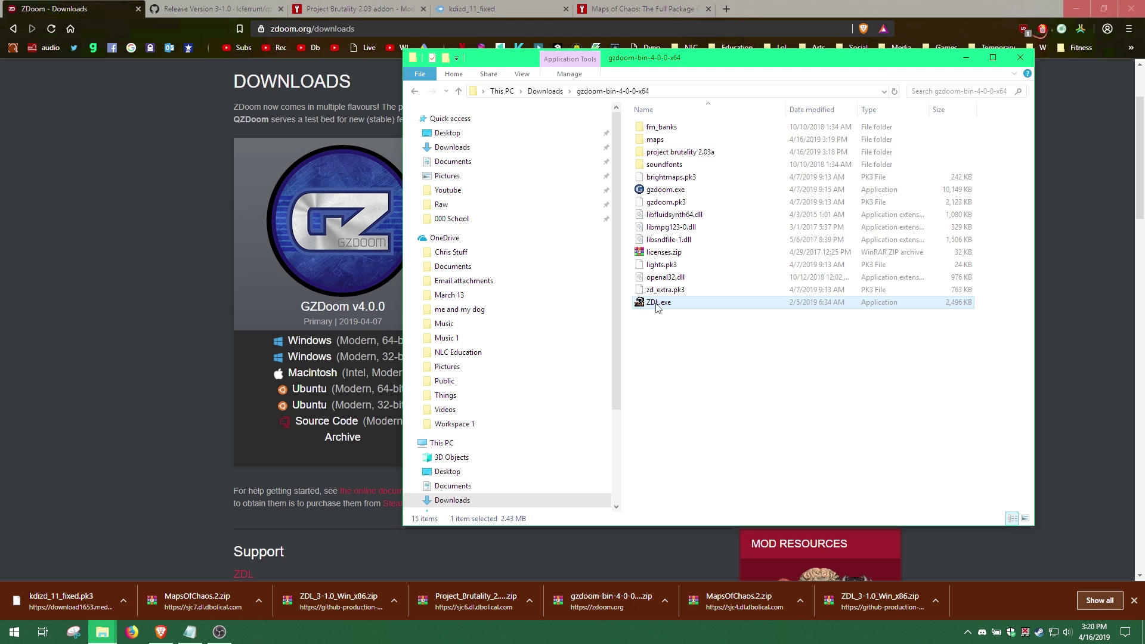
left_click_drag(304, 105, 450, 119)
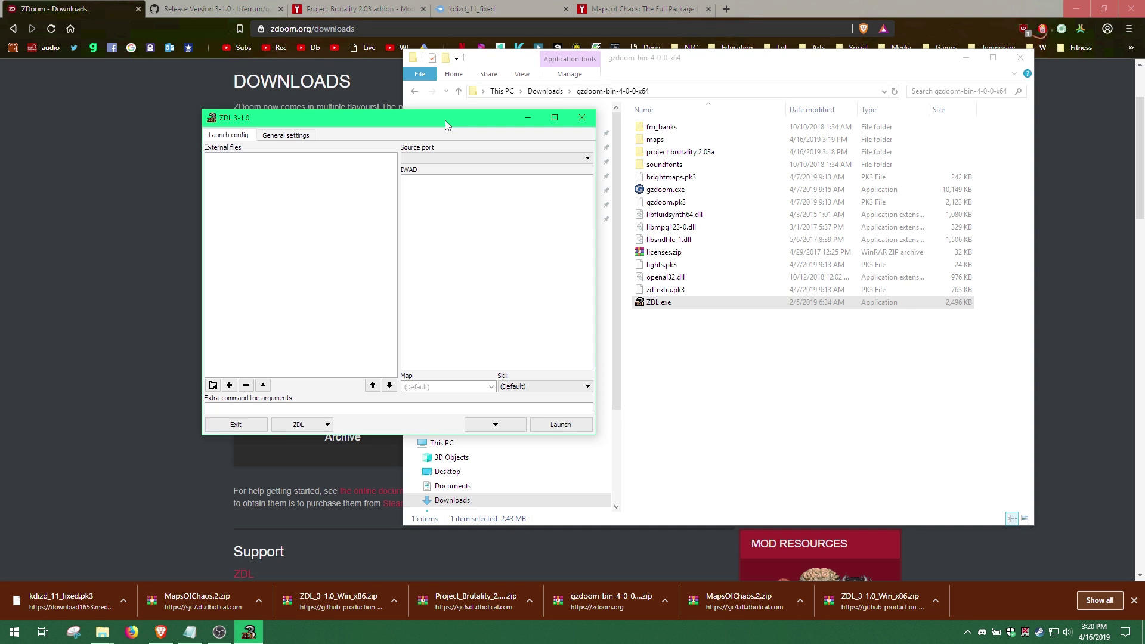
left_click(278, 136)
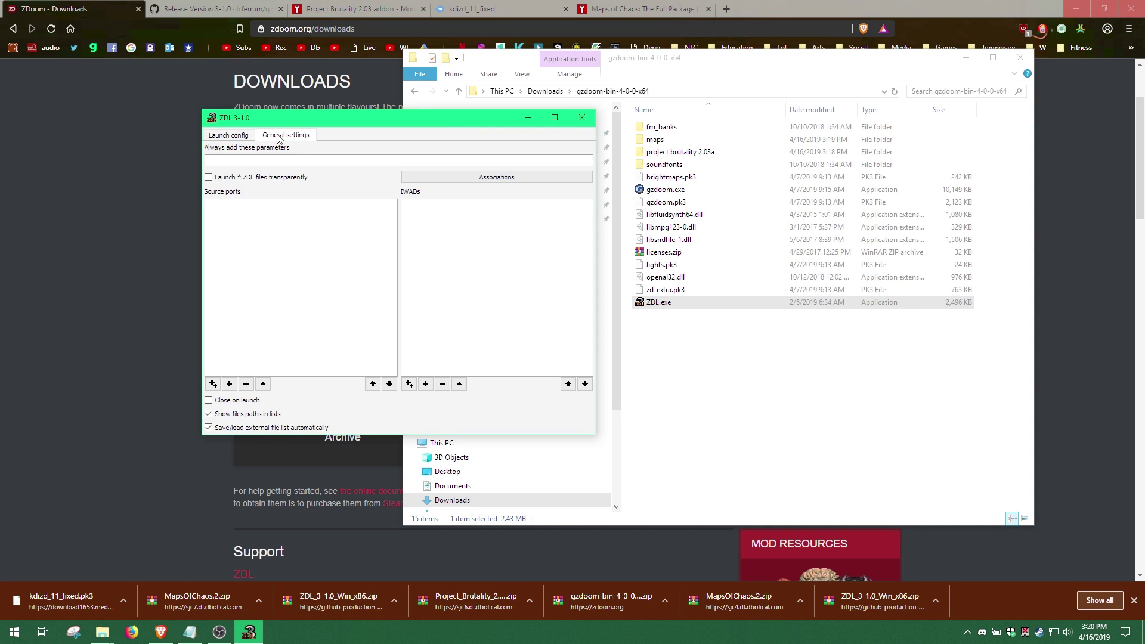
left_click(229, 383)
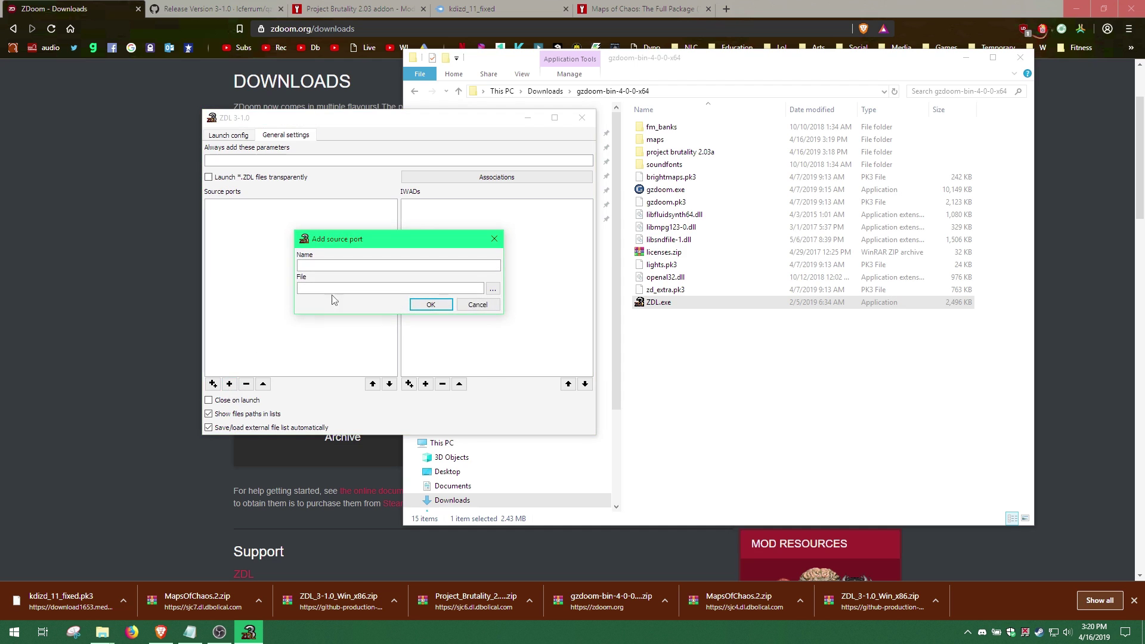
left_click(492, 289)
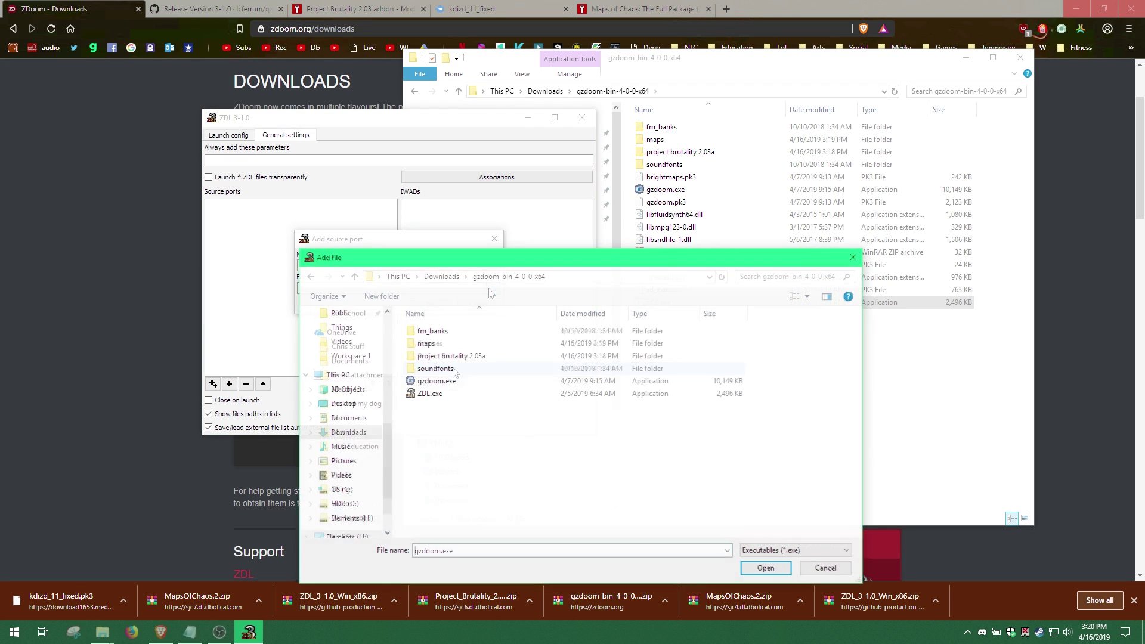
left_click(749, 569)
left_click(435, 304)
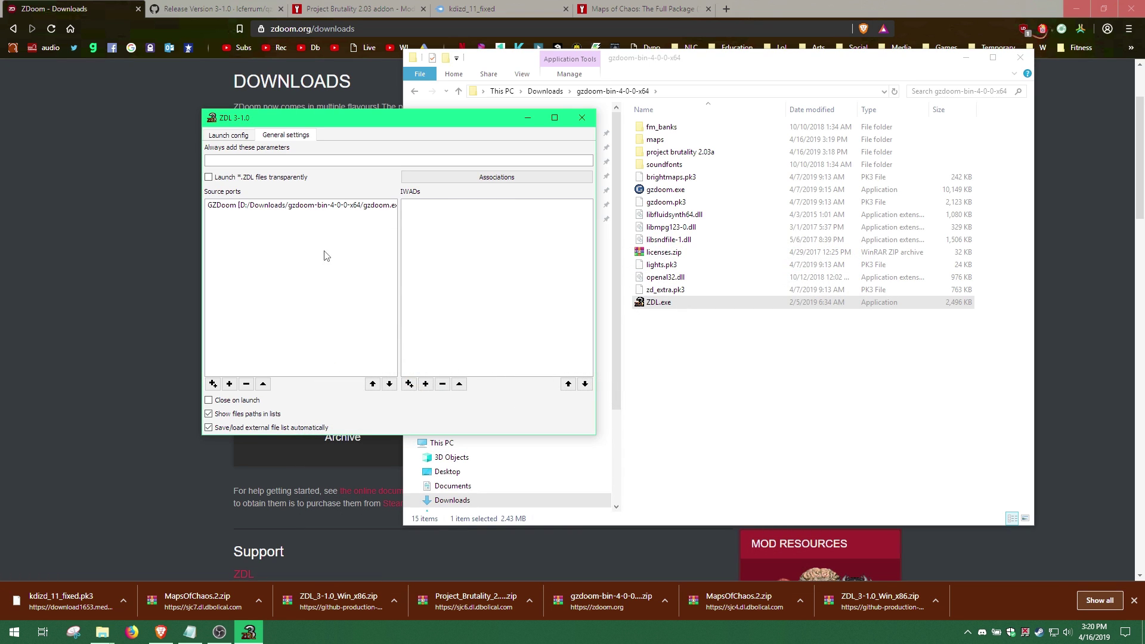
Add DOOM.WAD from D:/Program Files/gzdoom as an IWAD in the general settings.
left_click(426, 384)
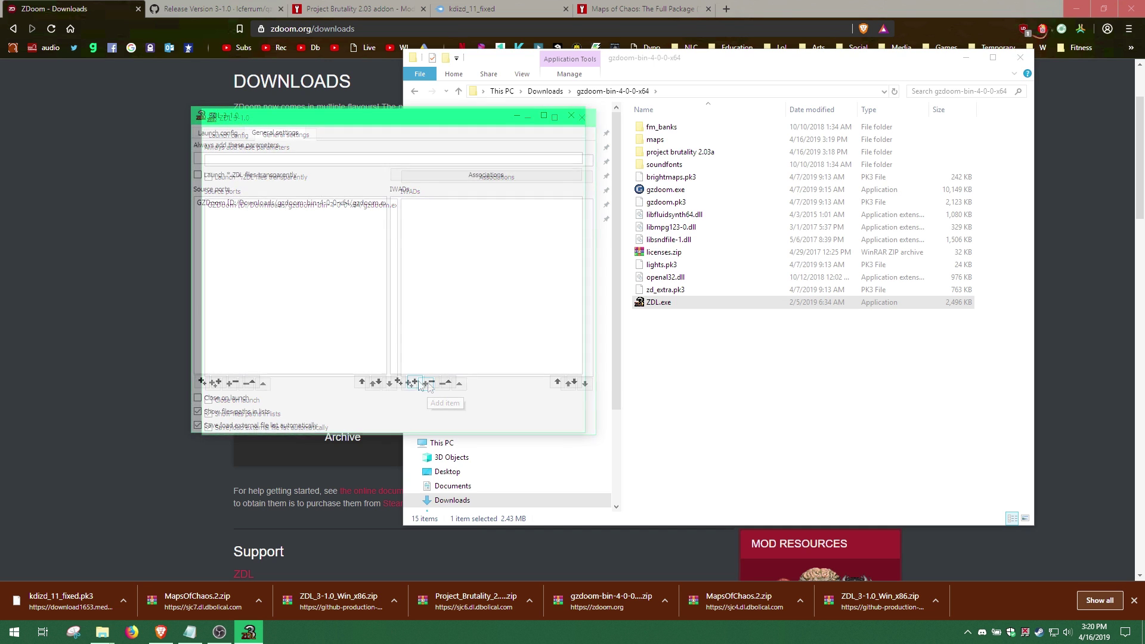
left_click(481, 287)
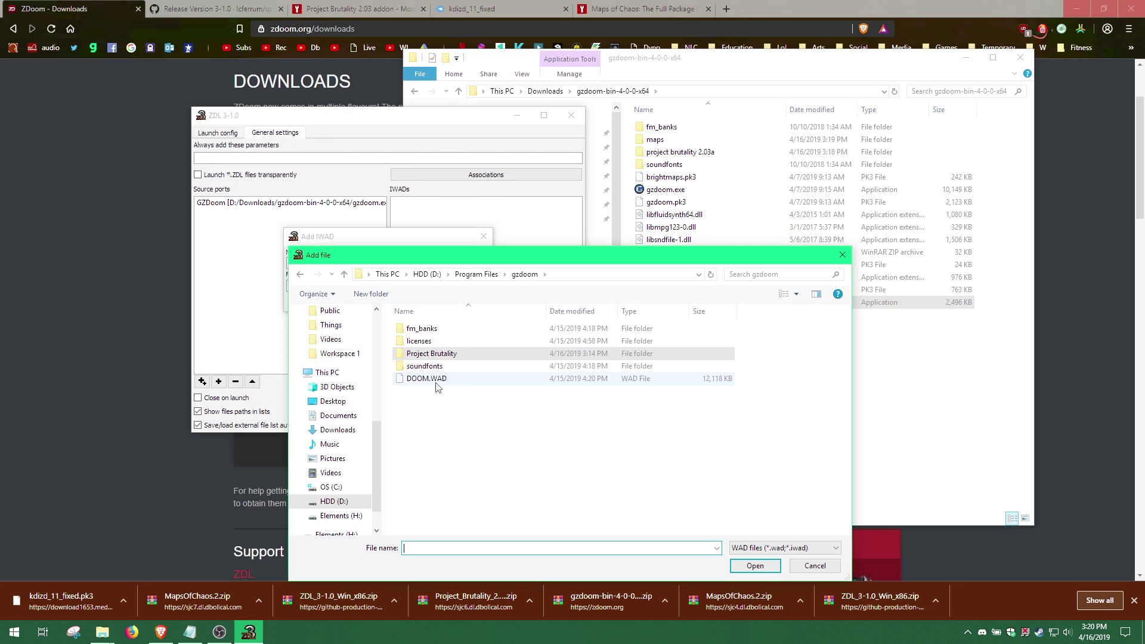
left_click(437, 388)
left_click(825, 565)
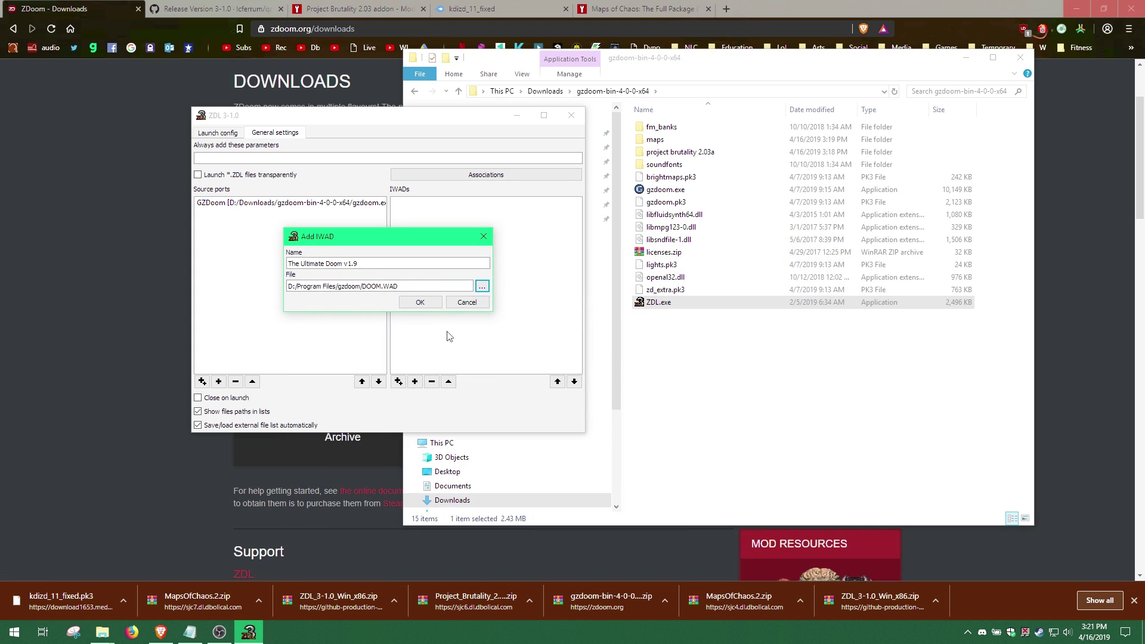
left_click(421, 302)
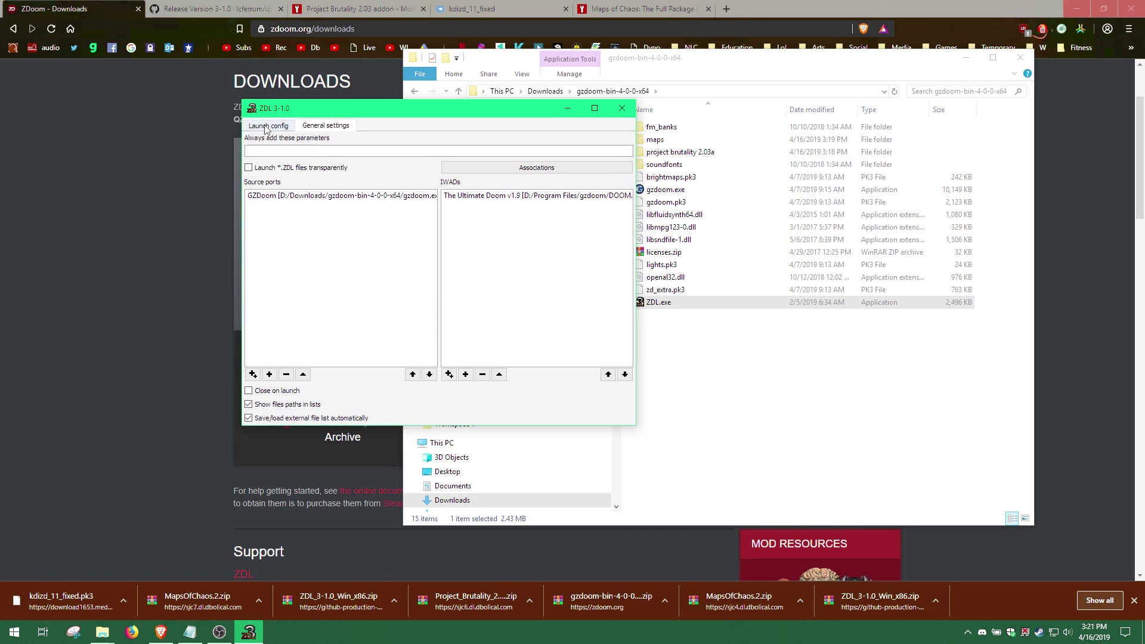
Add kdizd_11_fixed.pk3 and PB_Patch_KDiZD.pk3 from Compatibility Patches, plus Project Brutality 2.03.pk3, to the external files of the launch configuration.
left_click(266, 127)
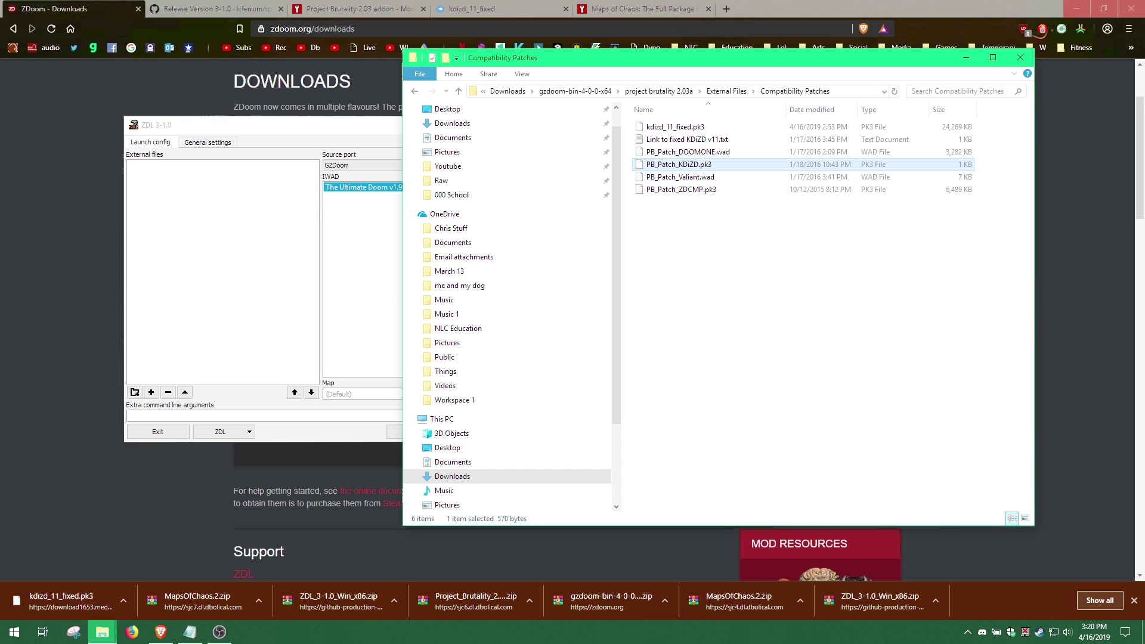
left_click(685, 127)
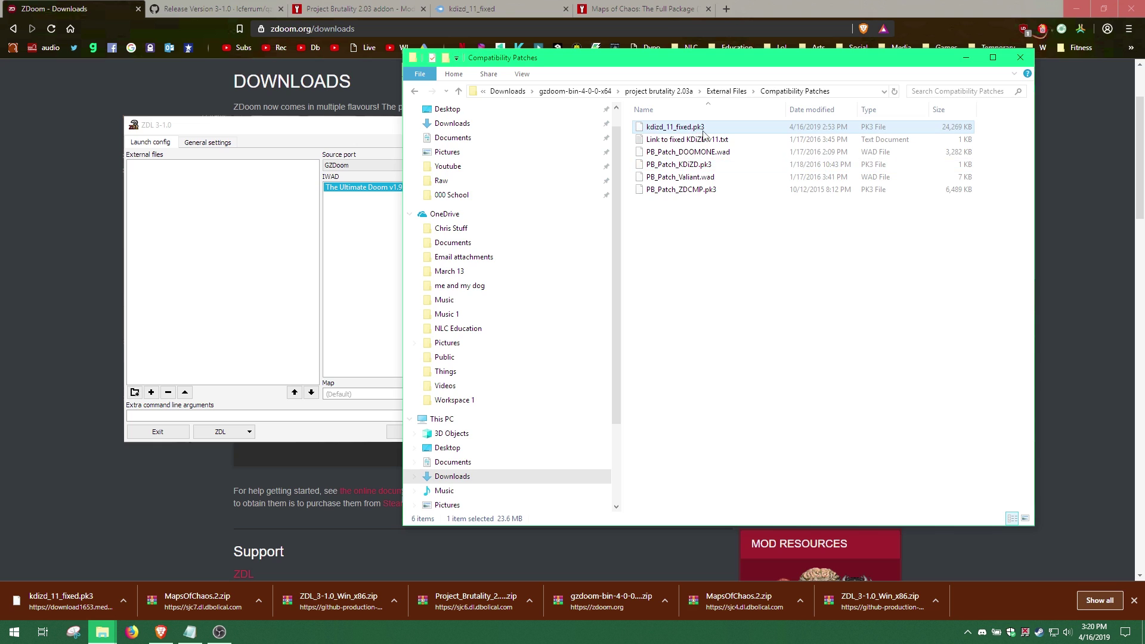
left_click(699, 166, "ctrl")
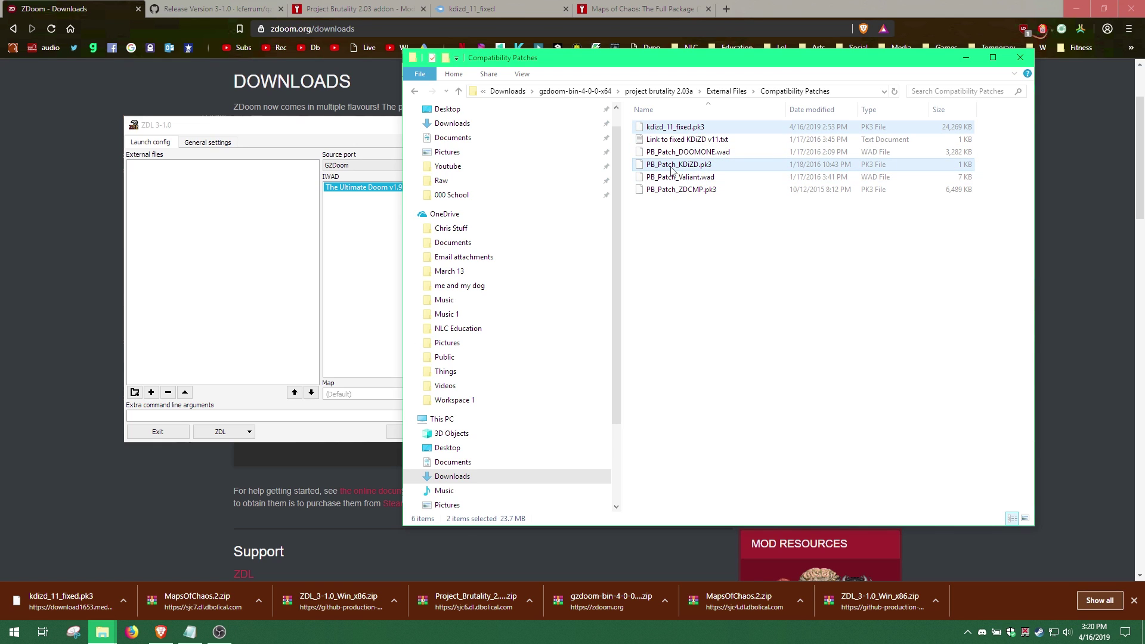
left_click_drag(683, 131, 241, 196)
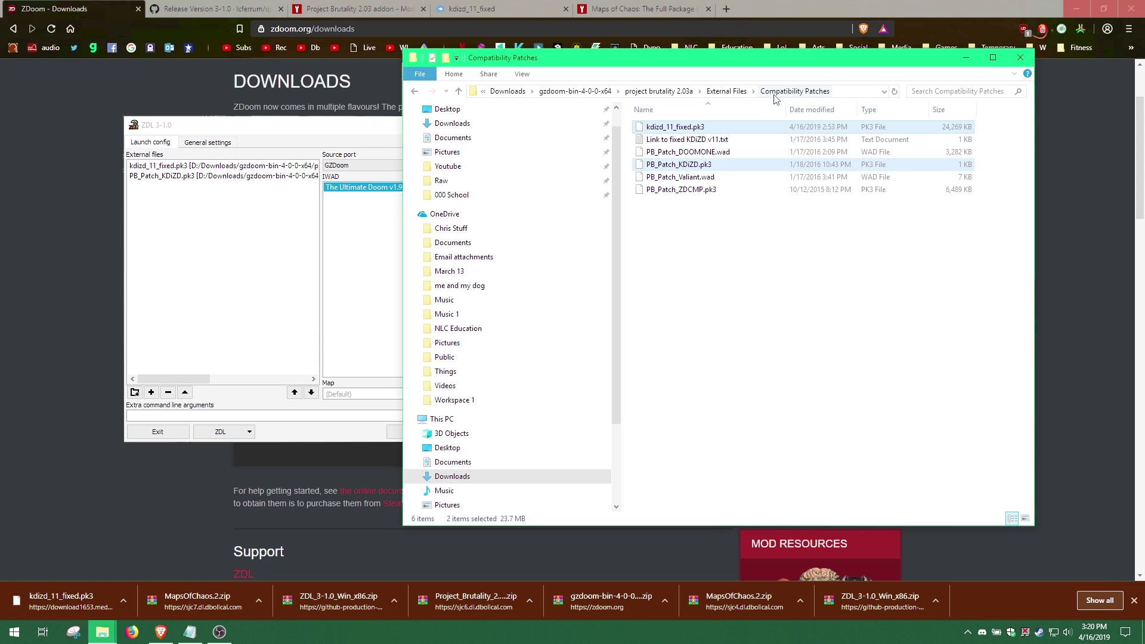
left_click(676, 93)
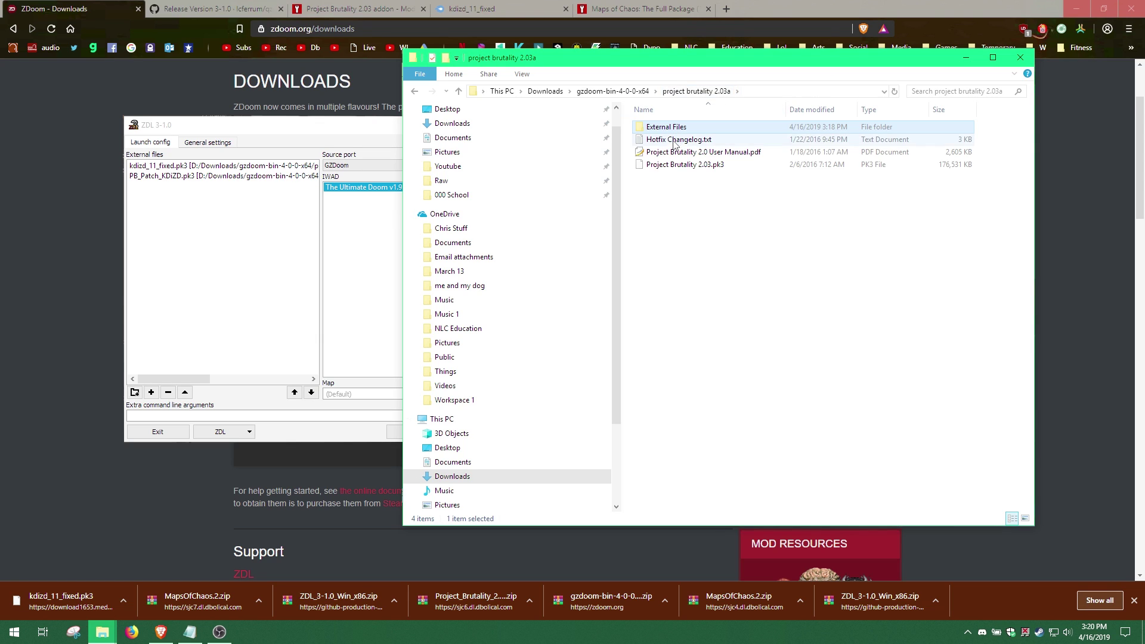
left_click_drag(672, 166, 252, 216)
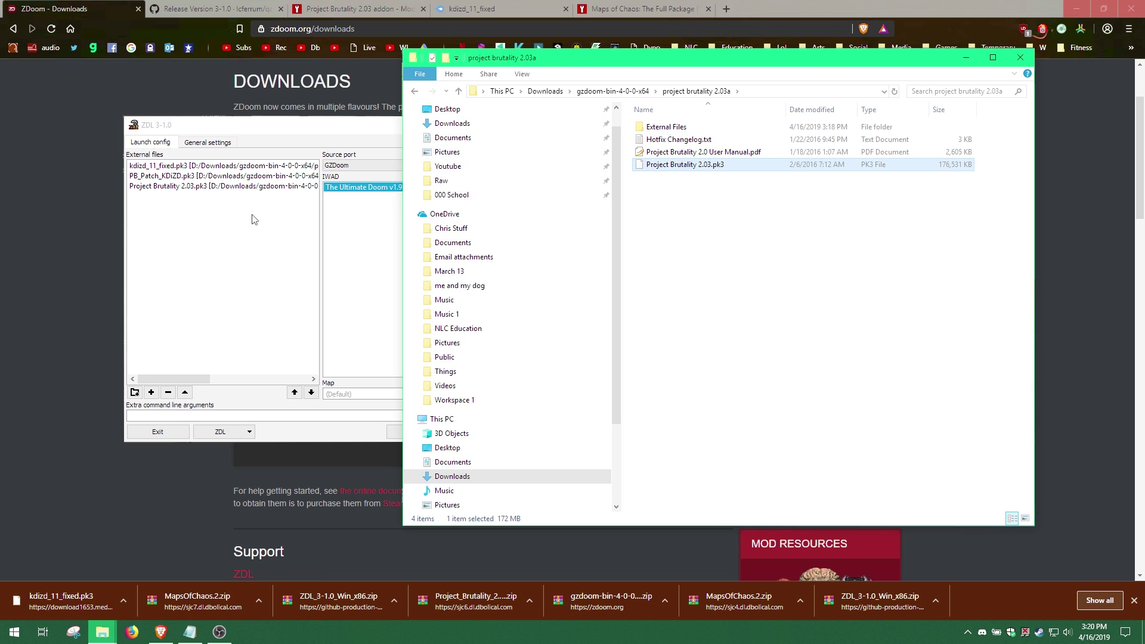
Add all PK3 files from the UDV folder within External Files > HUDs to the launcher's external files.
double_click(672, 128)
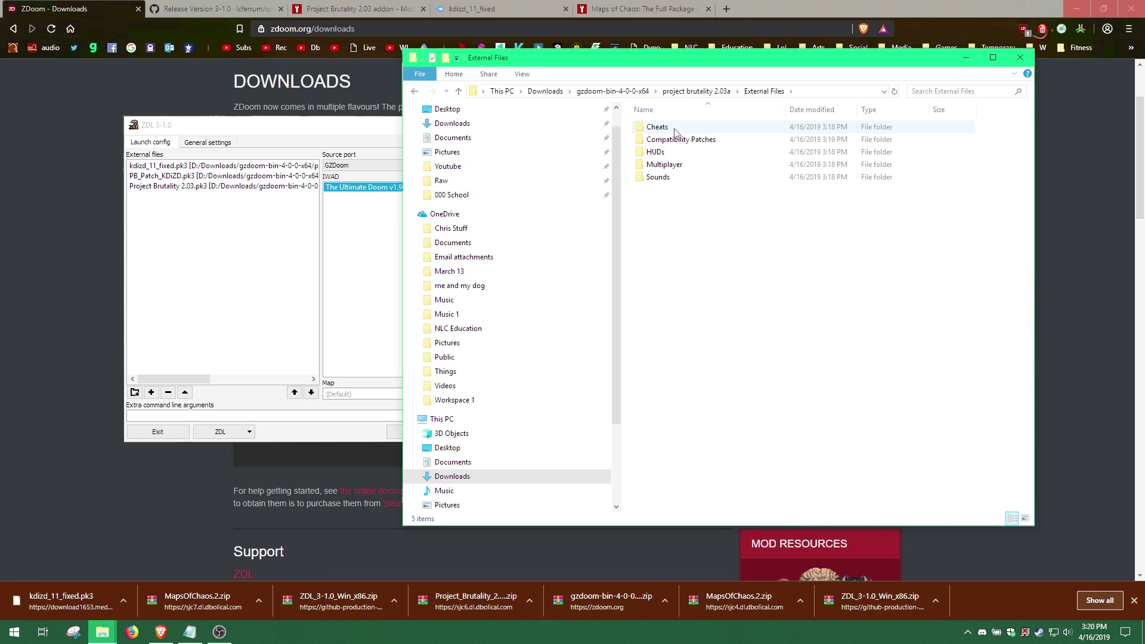
double_click(672, 154)
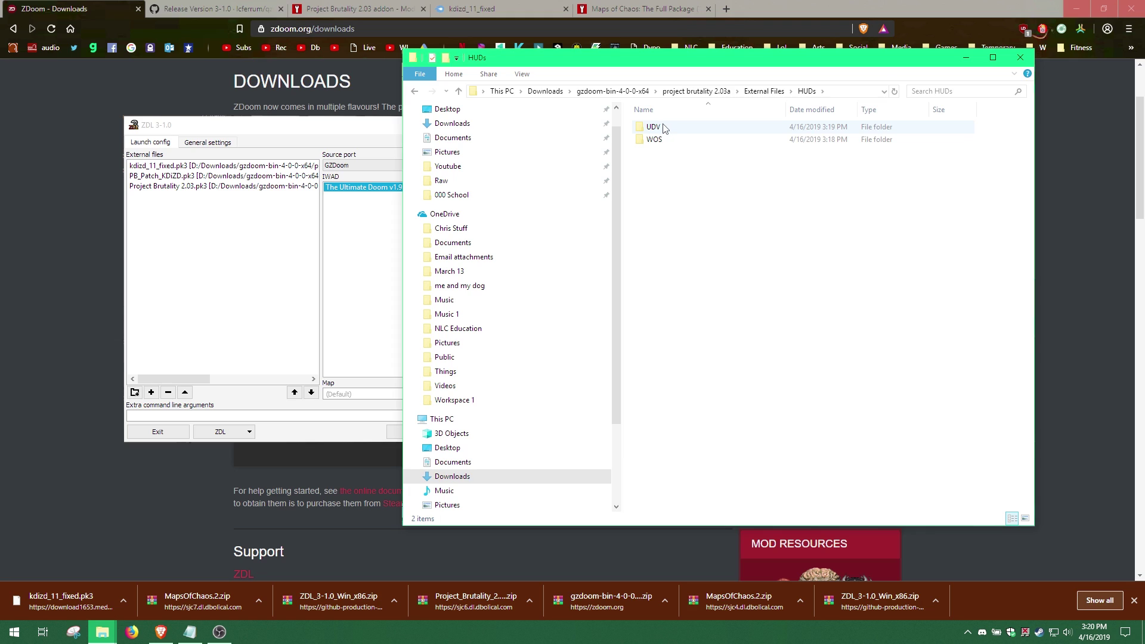
double_click(662, 127)
key("ctrl+a")
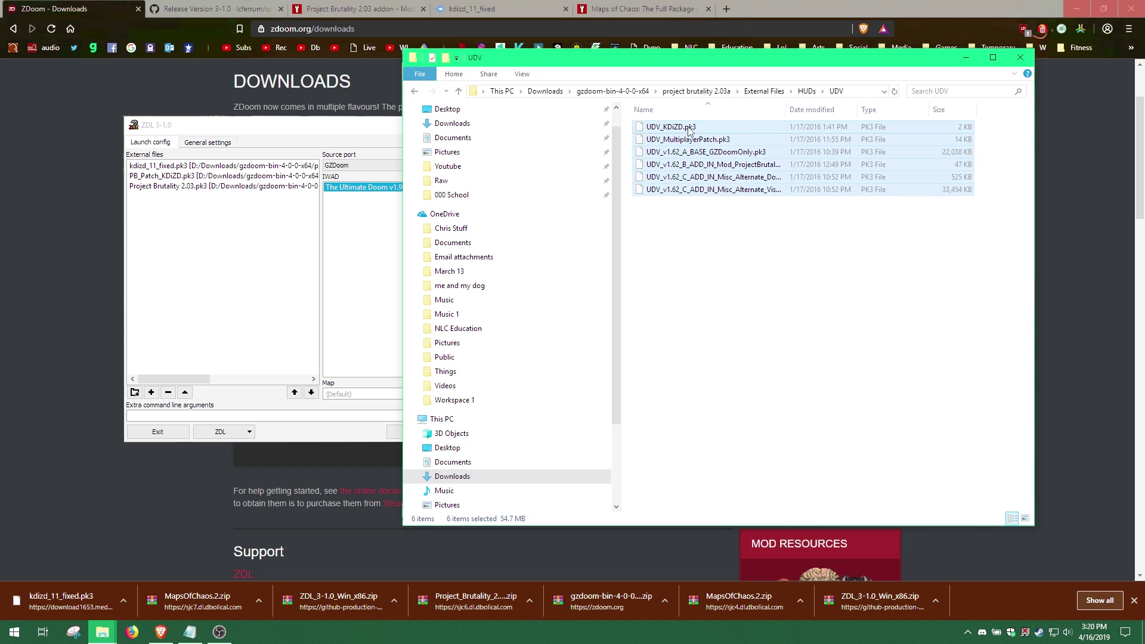
left_click_drag(663, 128, 265, 226)
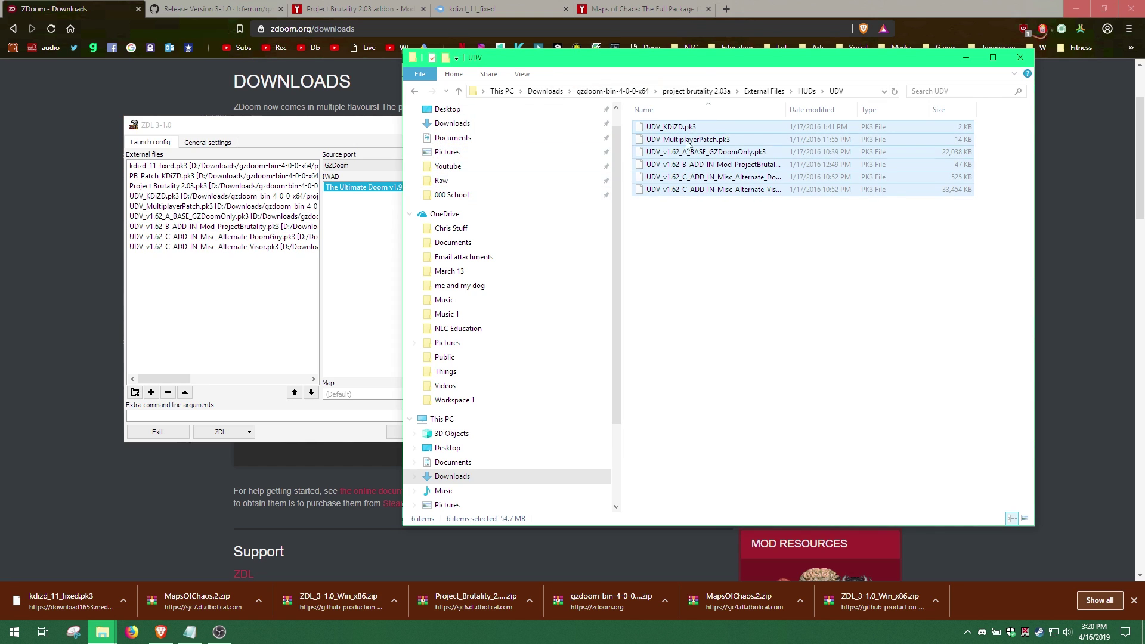
Add PB_Allow_SV_Cheats.pk3 from the Cheats folder of External Files to the launcher's external files.
left_click(763, 91)
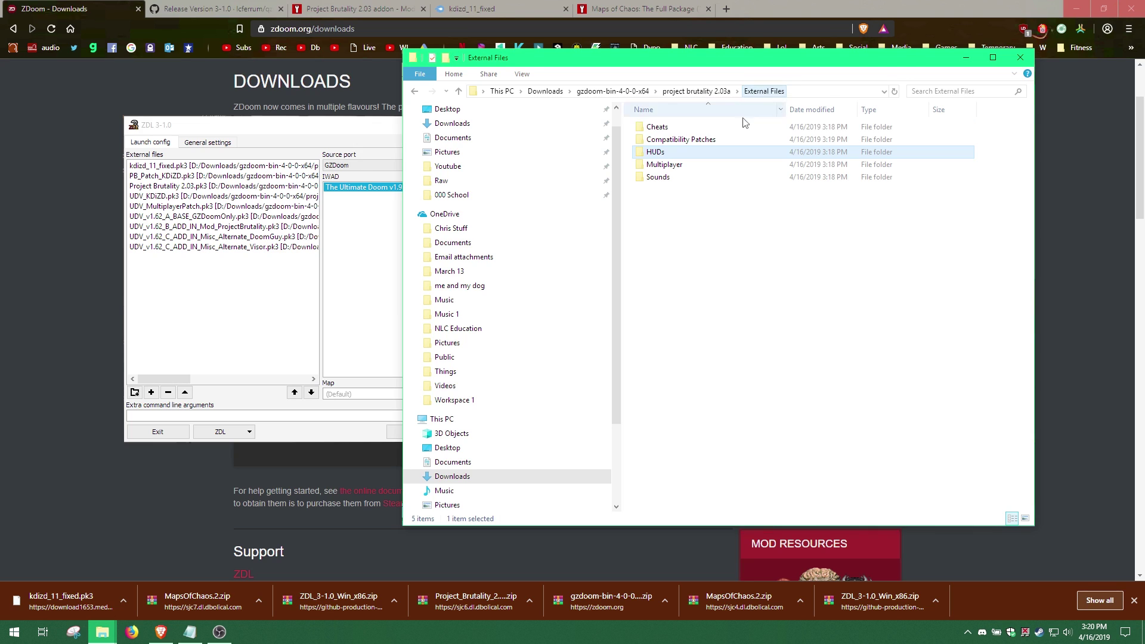
double_click(692, 126)
left_click_drag(676, 131, 263, 290)
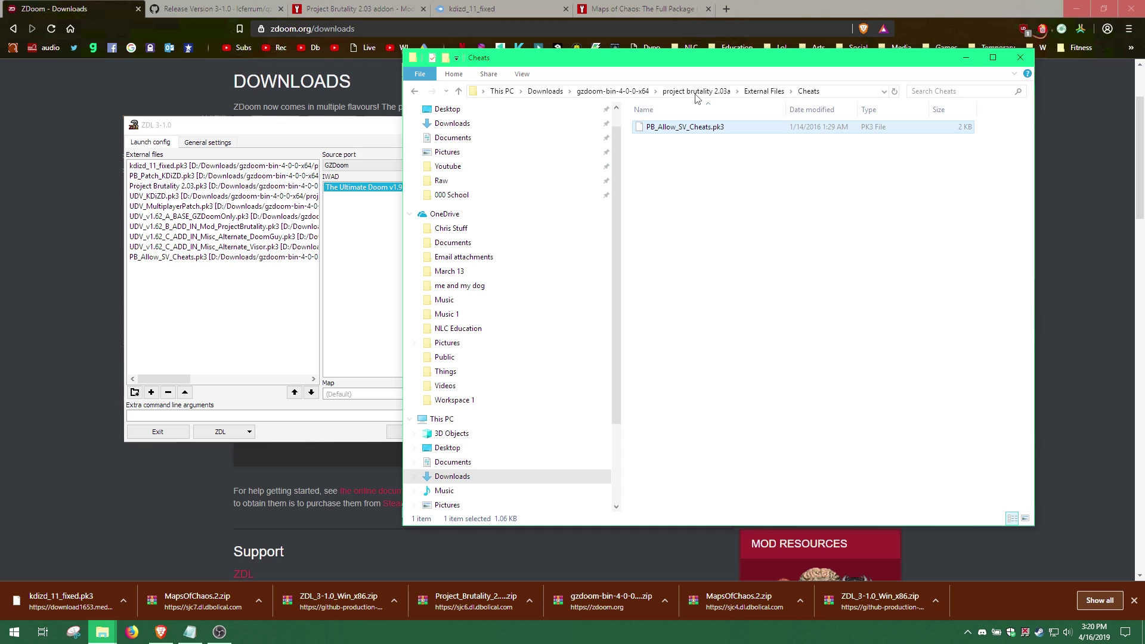
Add mapsofchaos.wad, mapsofchaos-hc.wad and mapsofchaos-ok.wad from the maps folder to the launcher's external files.
left_click(612, 91)
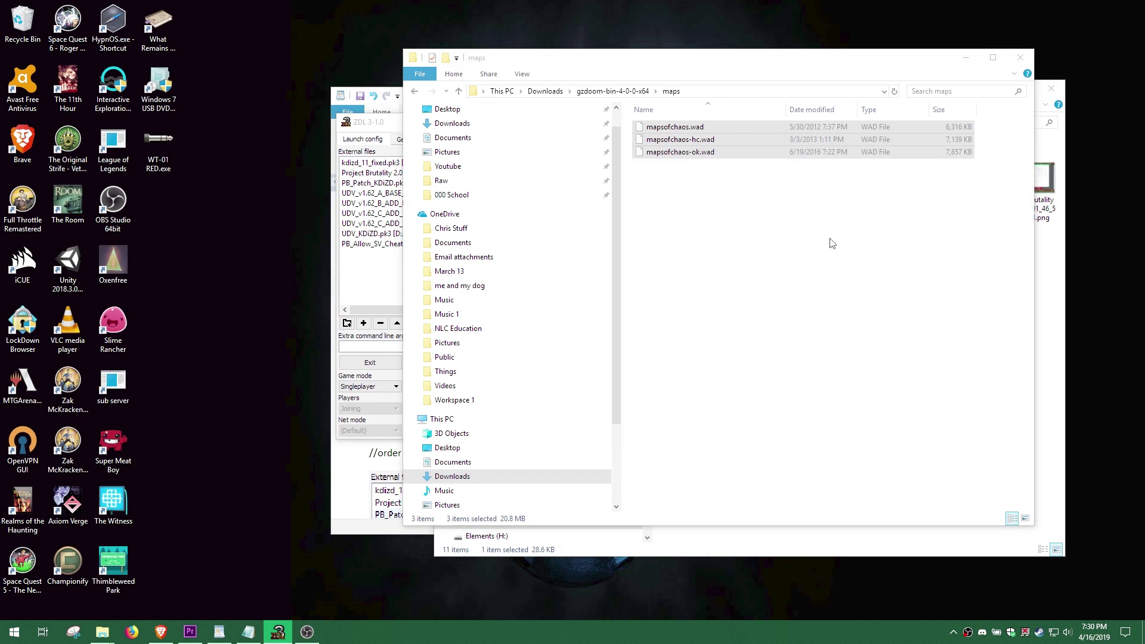
left_click_drag(718, 174, 379, 284)
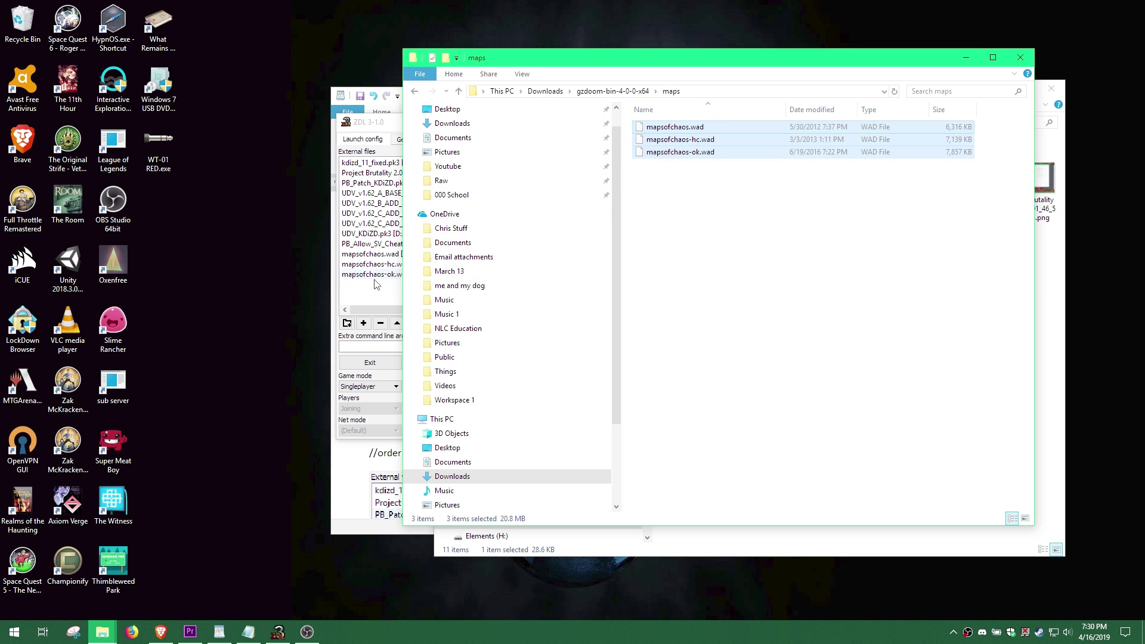
left_click(378, 286)
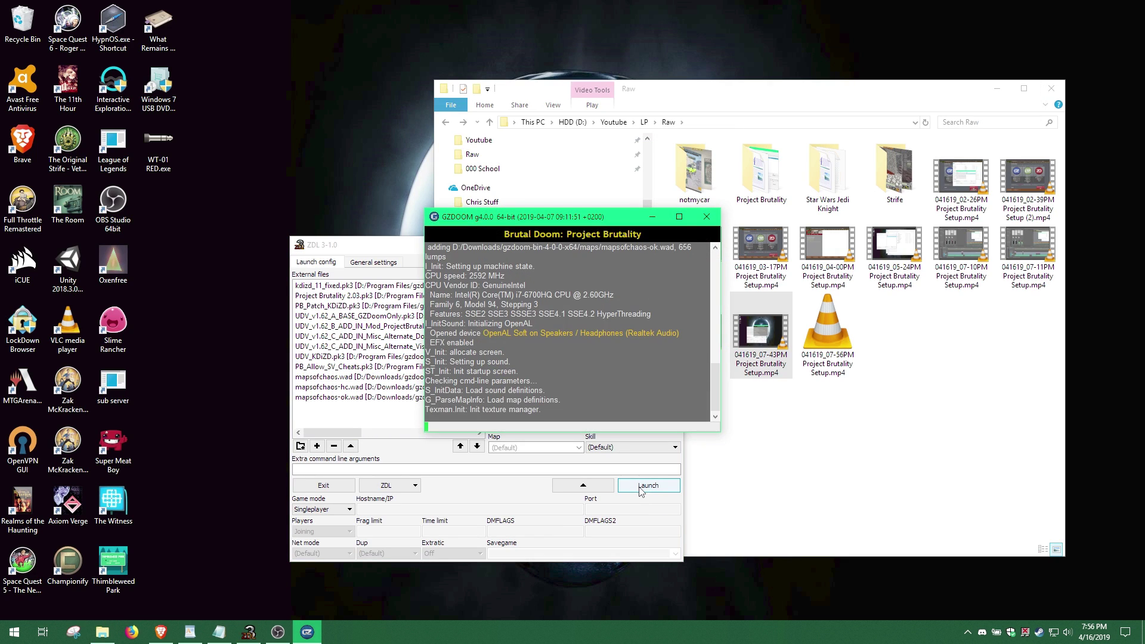